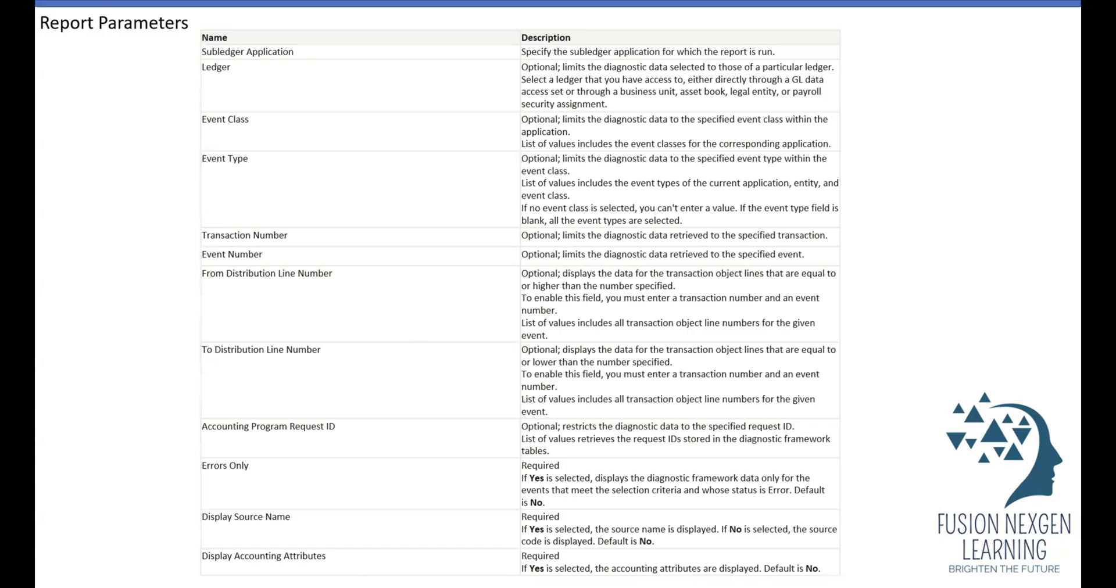
Switch to Oracle Fusion in the browser and open the task search page in Setup and Maintenance.
key(alt+Tab)
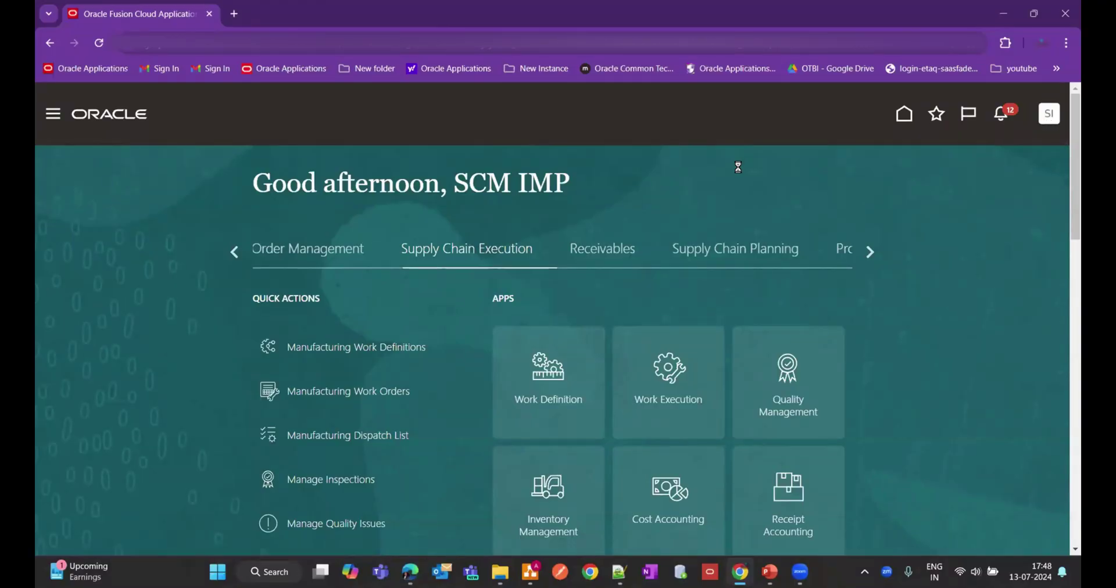
click(796, 340)
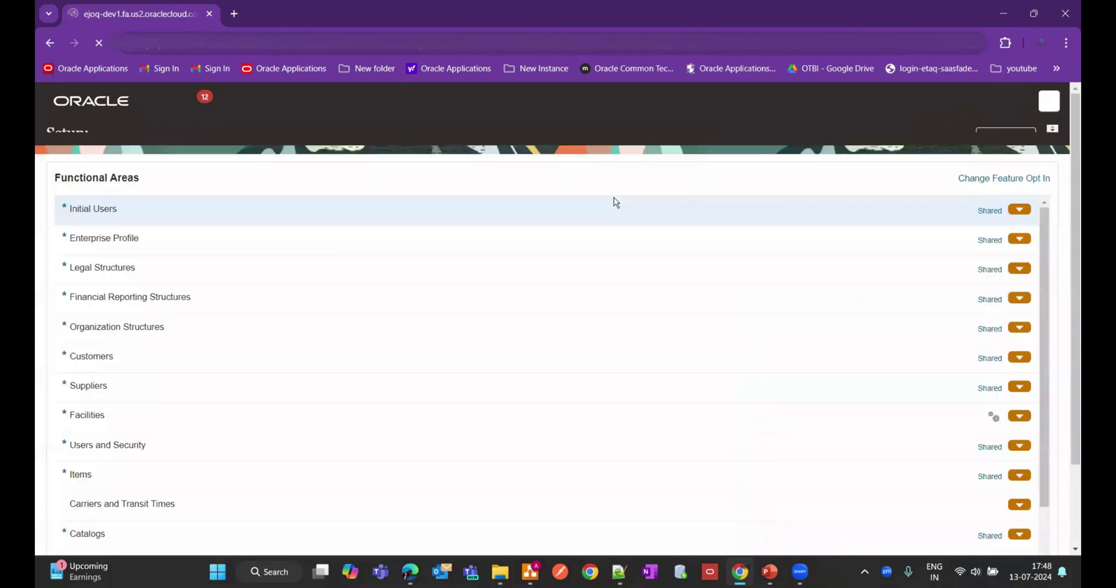
click(1053, 300)
click(942, 328)
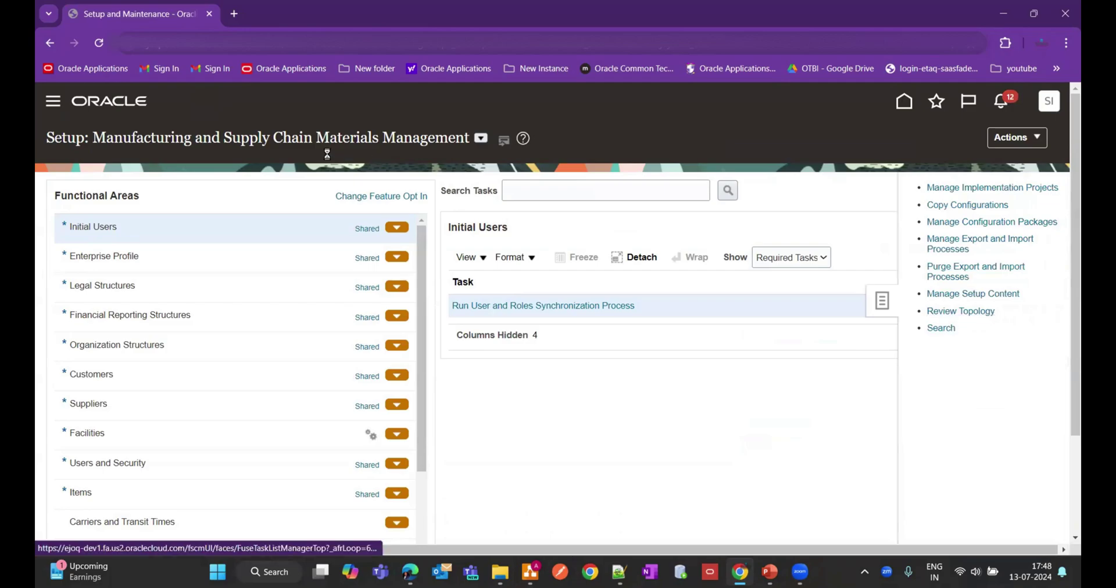
Search the setup tasks for "Manage%Admin%Profil%".
click(342, 190)
text(Manage%Ad)
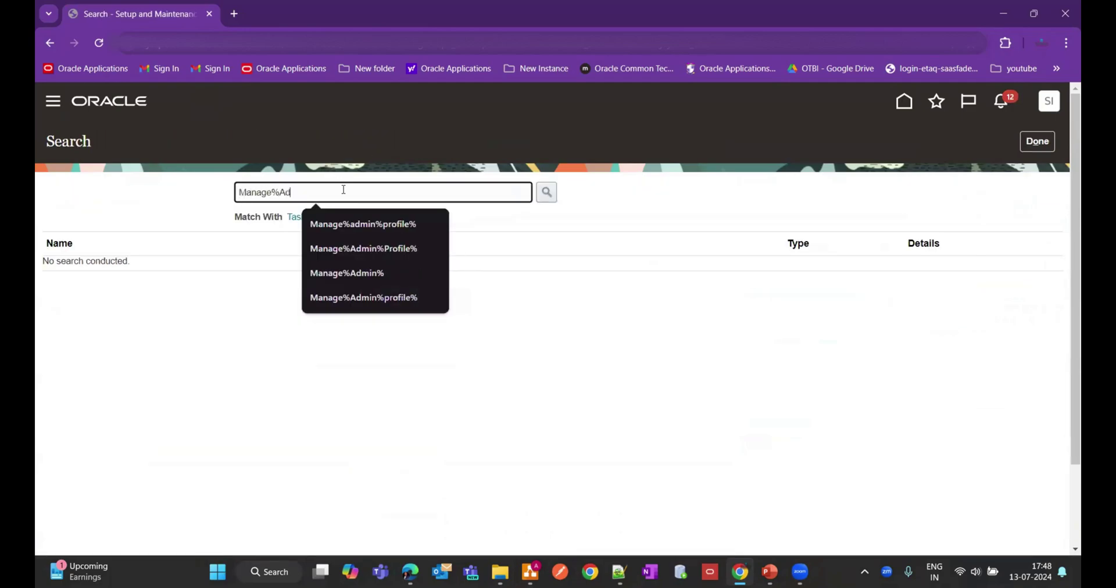
text(min%Profil%)
key(Return)
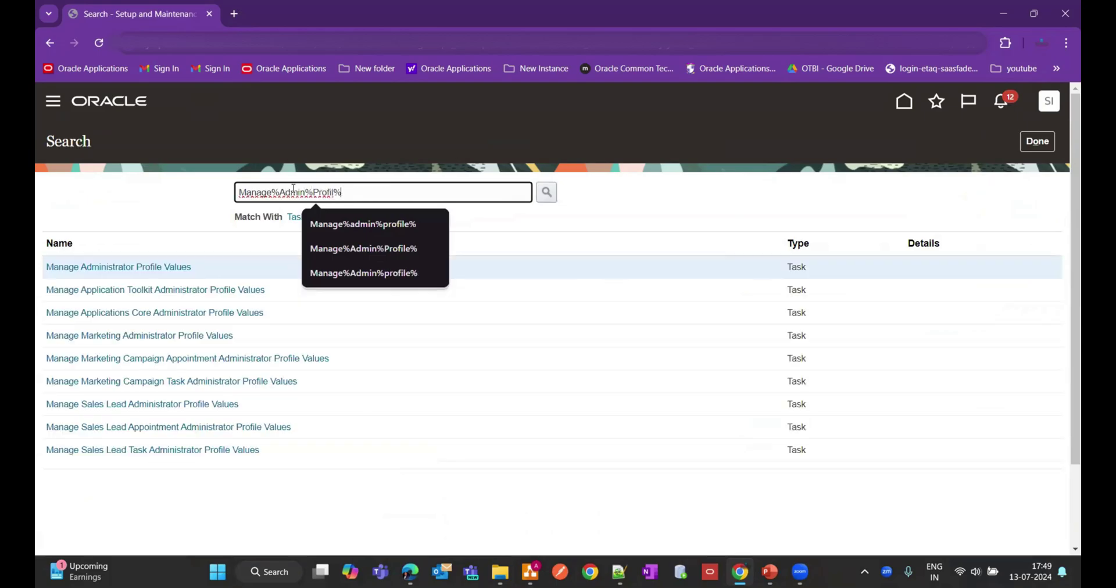
Open the Manage Administrator Profile Values task and review the profile values of the XLA_DIAGNOSTIC_MODE option.
click(117, 268)
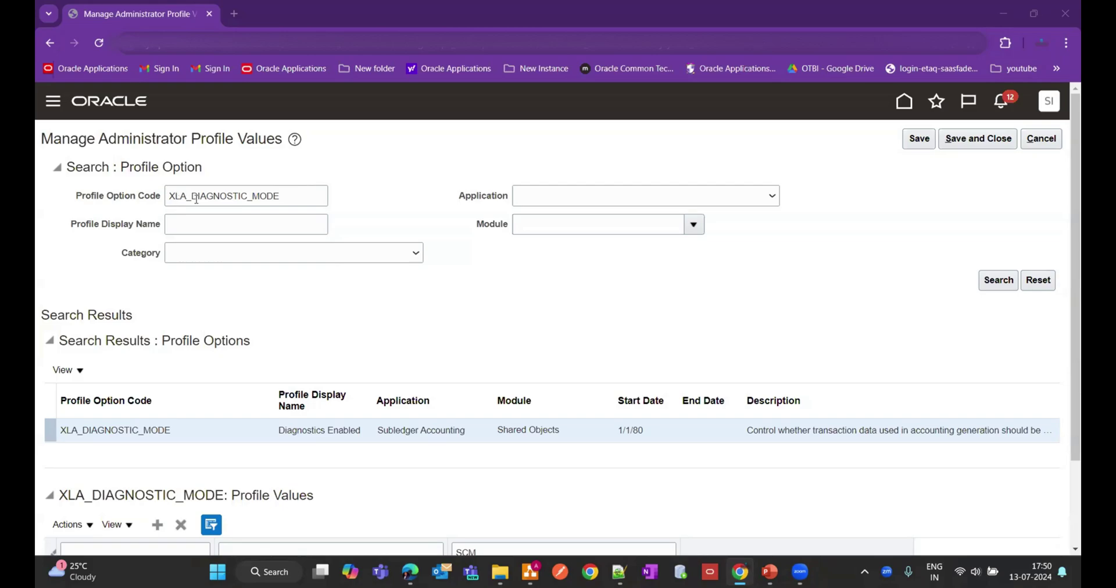
click(288, 196)
scroll(115, 523, down, 2)
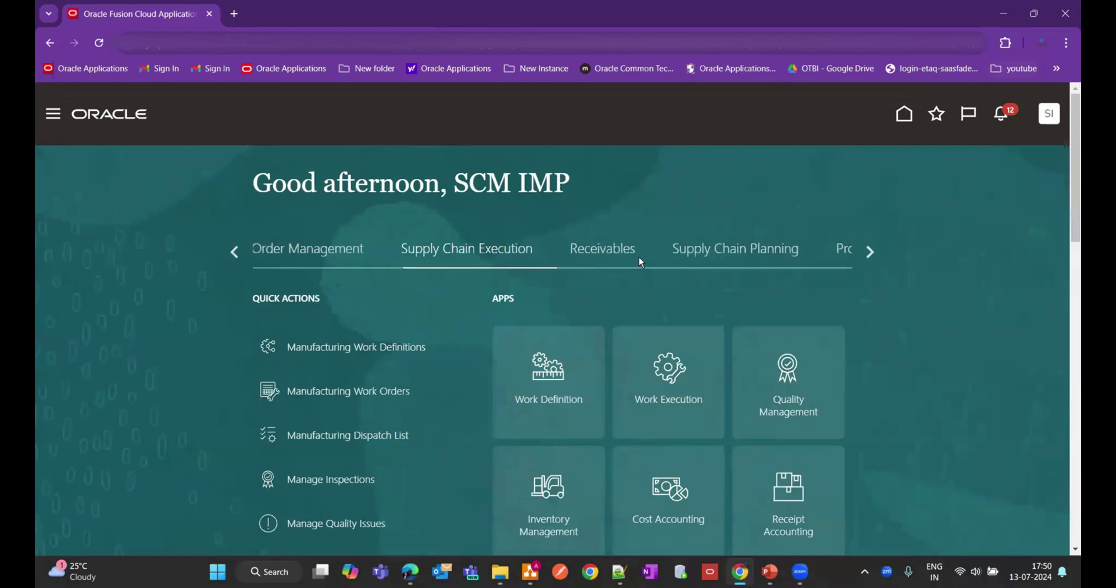
Open the Scheduled Processes work area from the Oracle home page.
scroll(640, 257, down, 2)
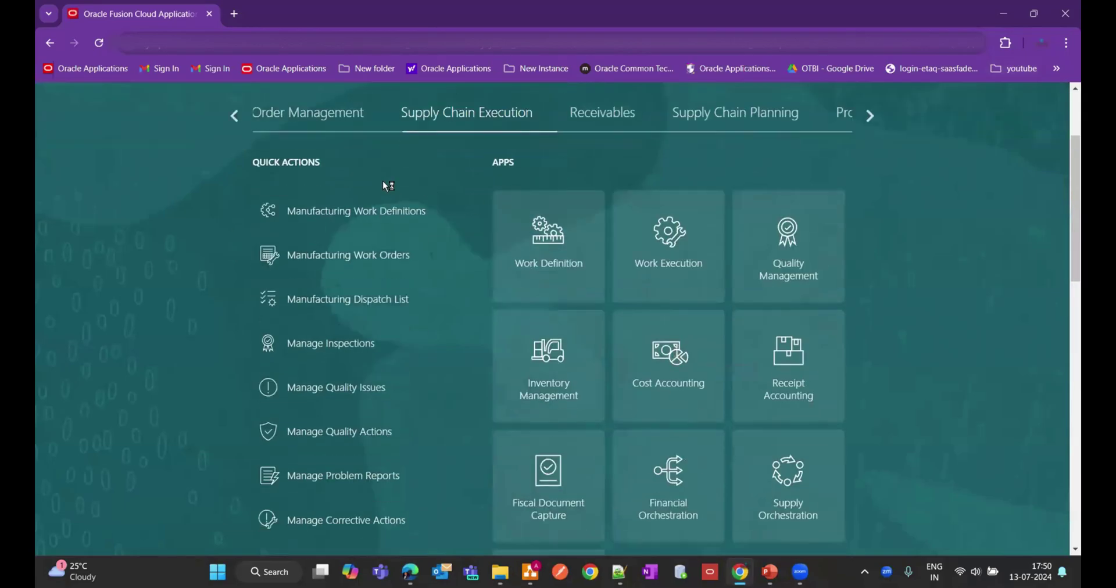
scroll(386, 184, up, 2)
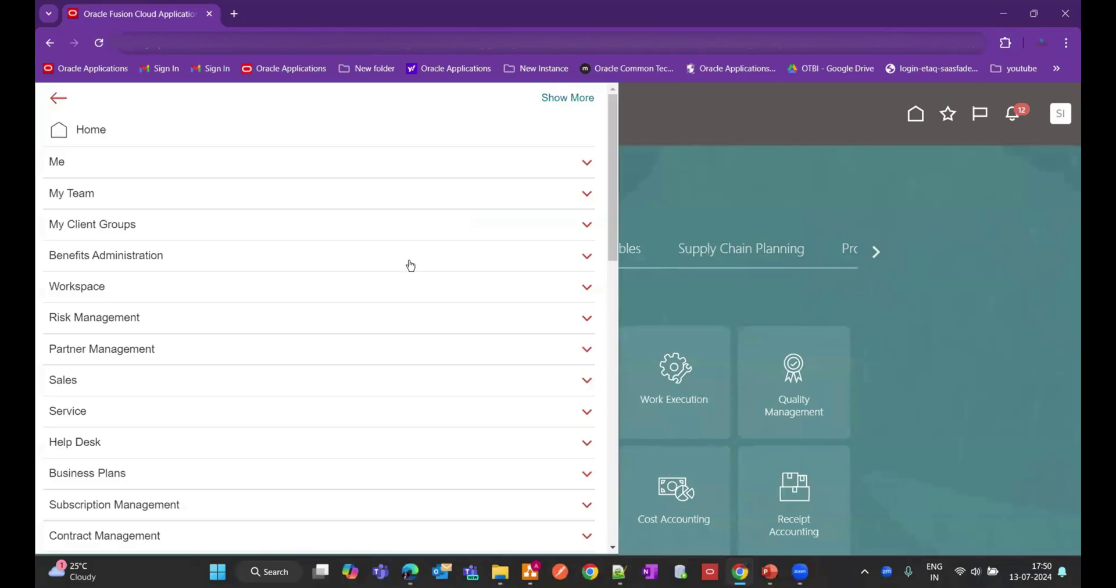
scroll(410, 265, down, 10)
scroll(425, 325, down, 3)
click(494, 376)
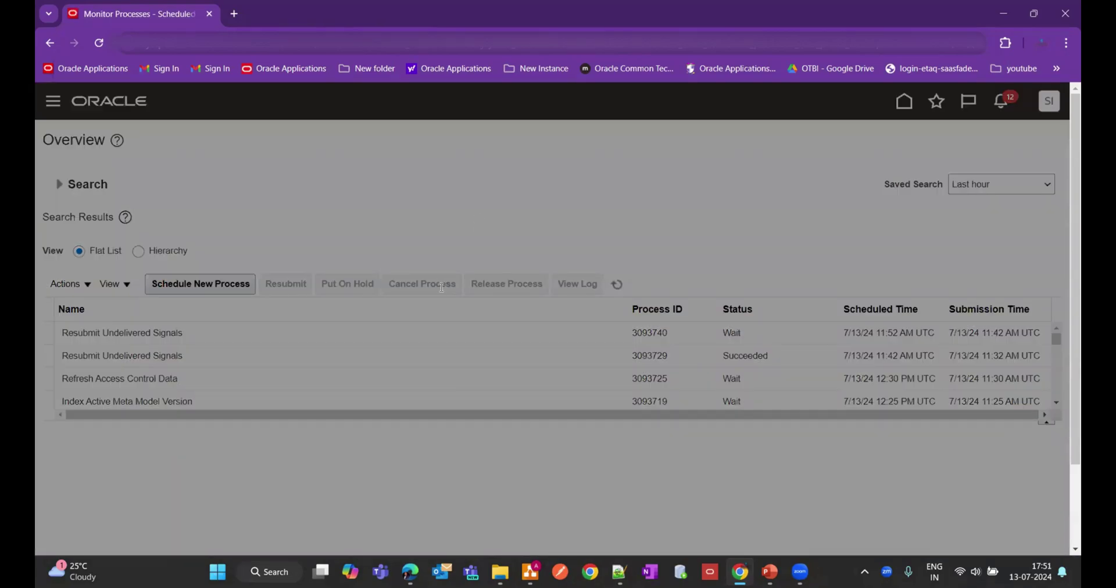
Find the Create Accounting job with "Create%Accou%" and select it as the new process to schedule.
text(Create%Accou%)
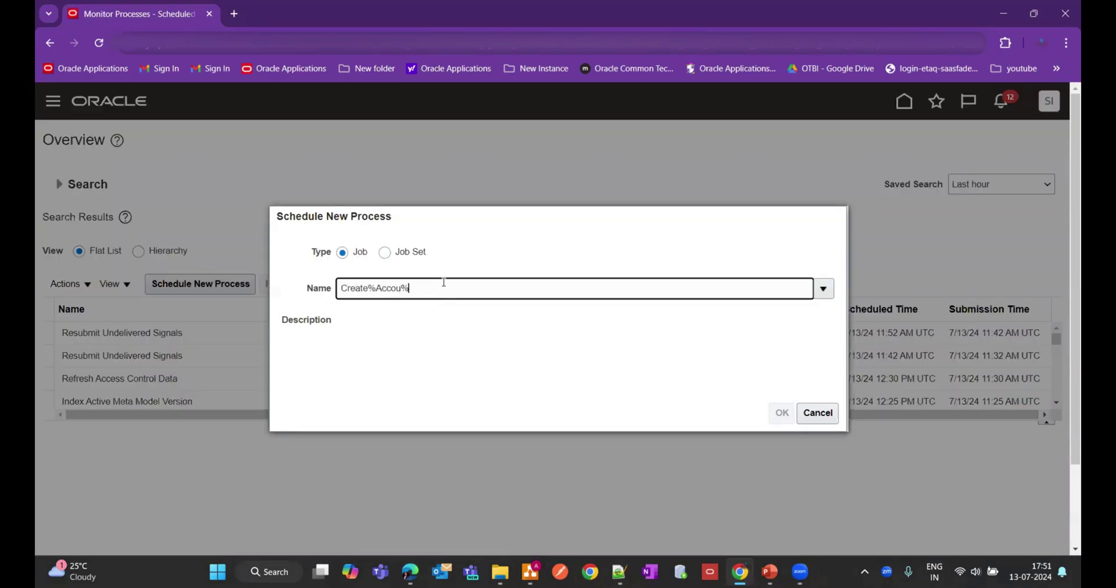
key(Tab)
click(302, 263)
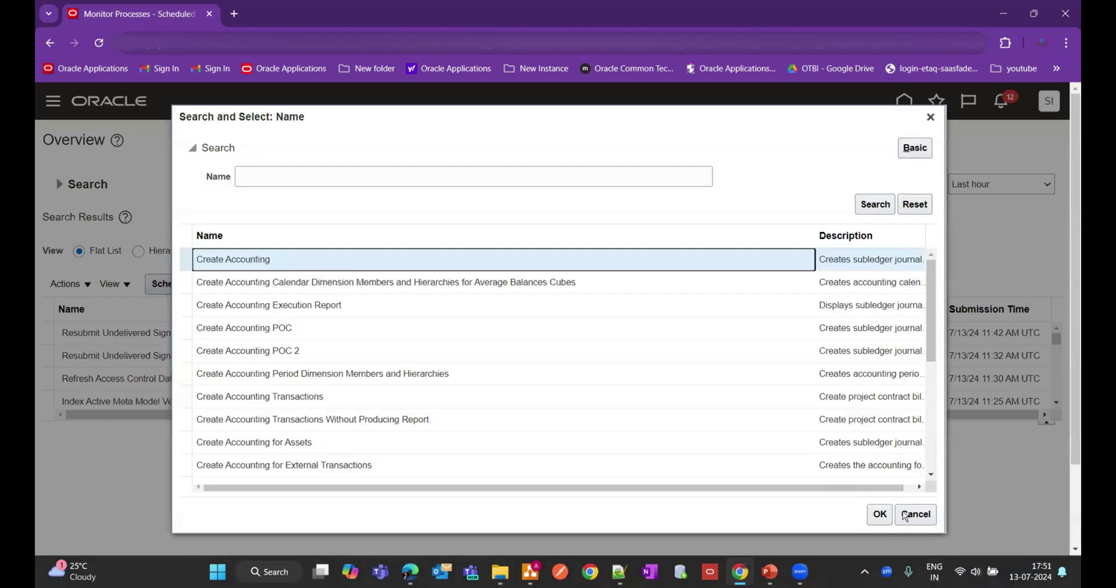
click(880, 515)
click(769, 413)
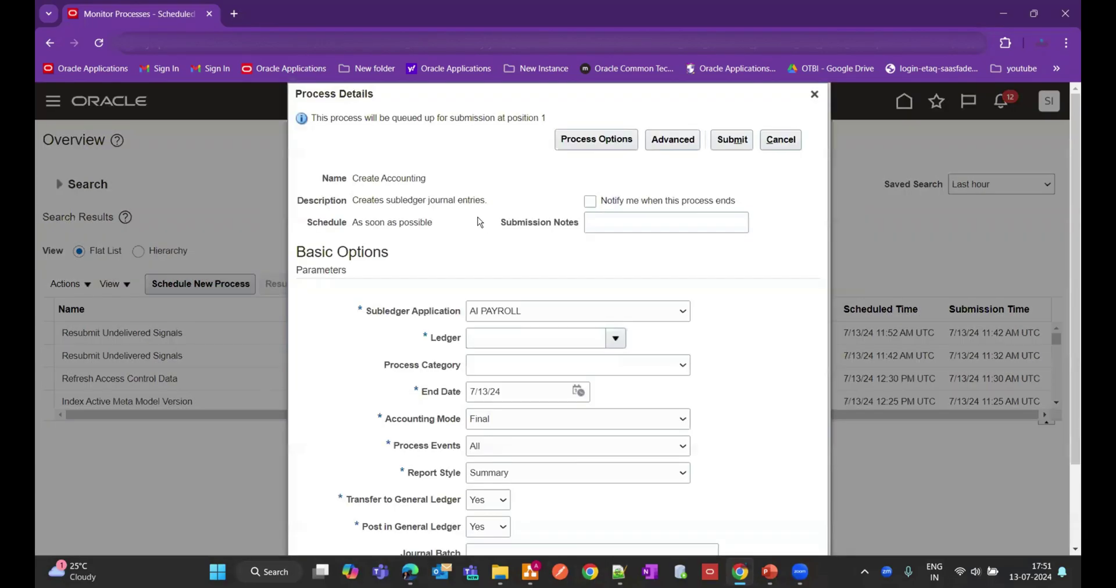
Set the Create Accounting subledger application to Cost Management and the ledger to XX_IND_PL.
click(597, 313)
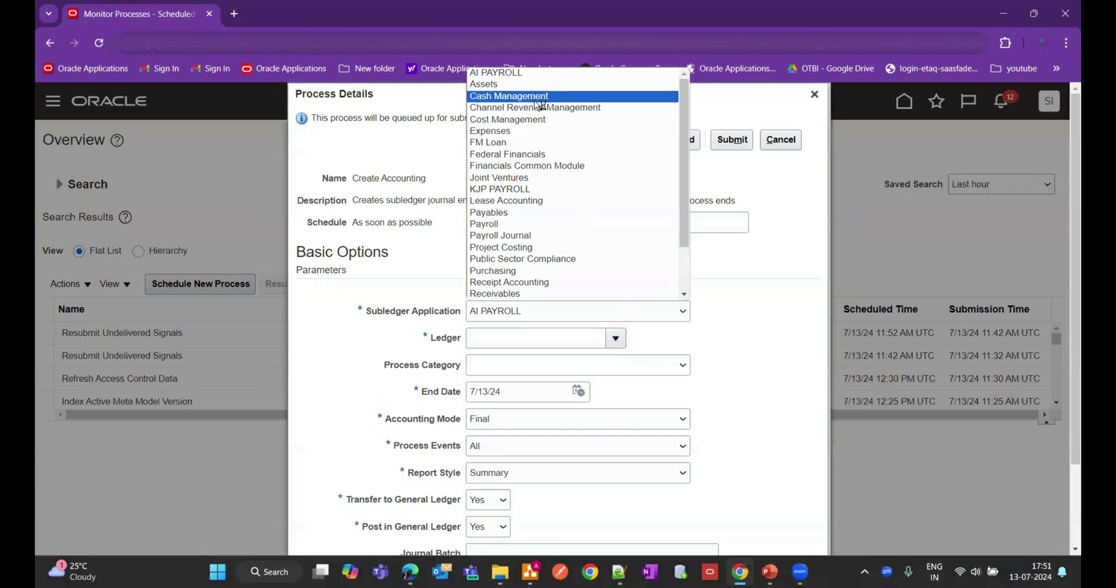
click(506, 120)
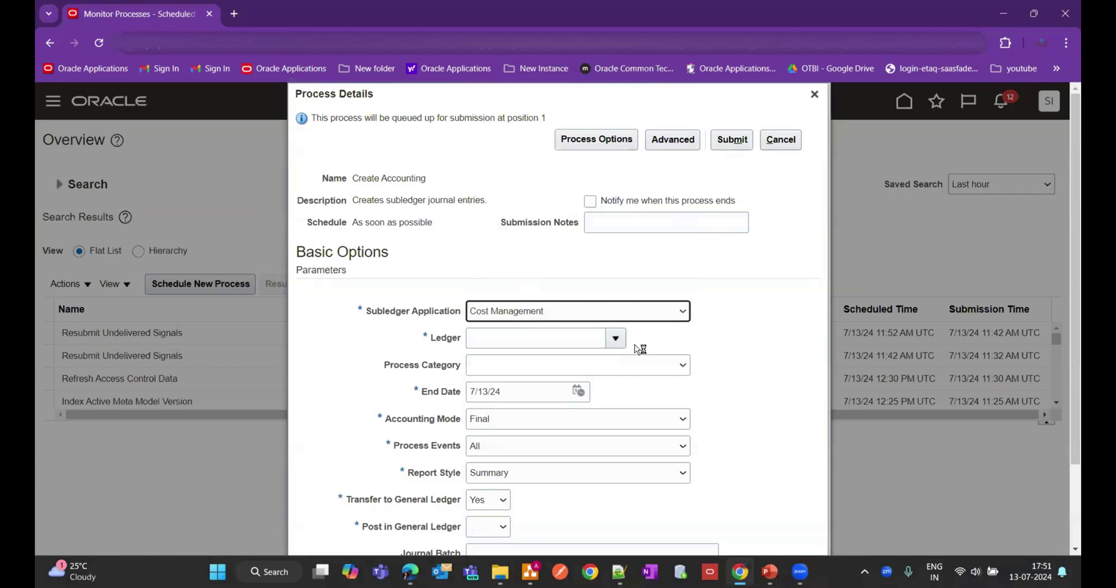
click(616, 339)
scroll(714, 332, down, 2)
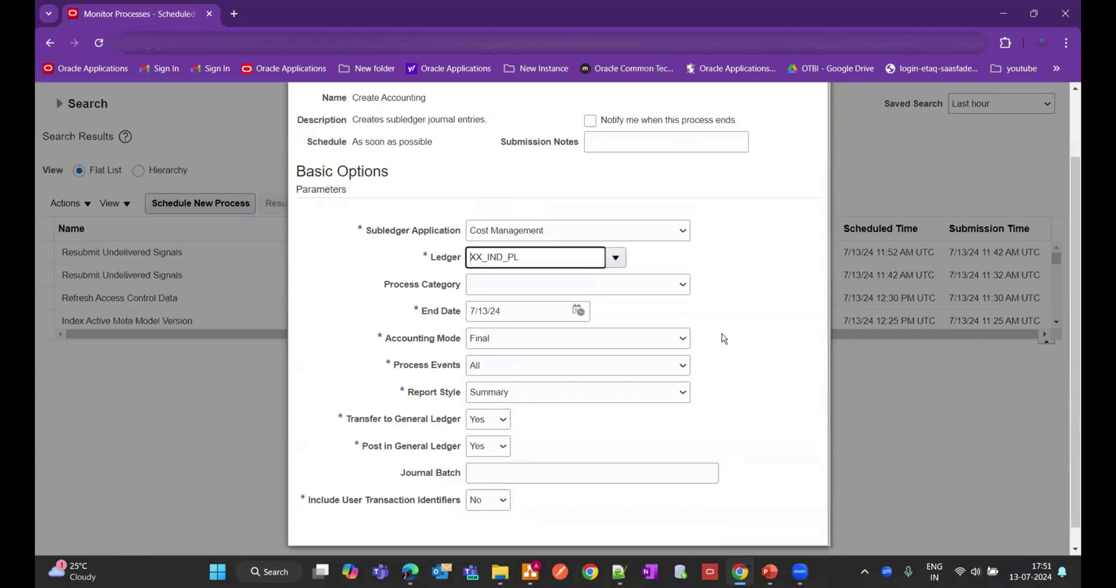
Set the accounting mode to Draft and the report style to Detail, and submit the Create Accounting process.
click(598, 318)
click(599, 342)
click(654, 371)
click(634, 389)
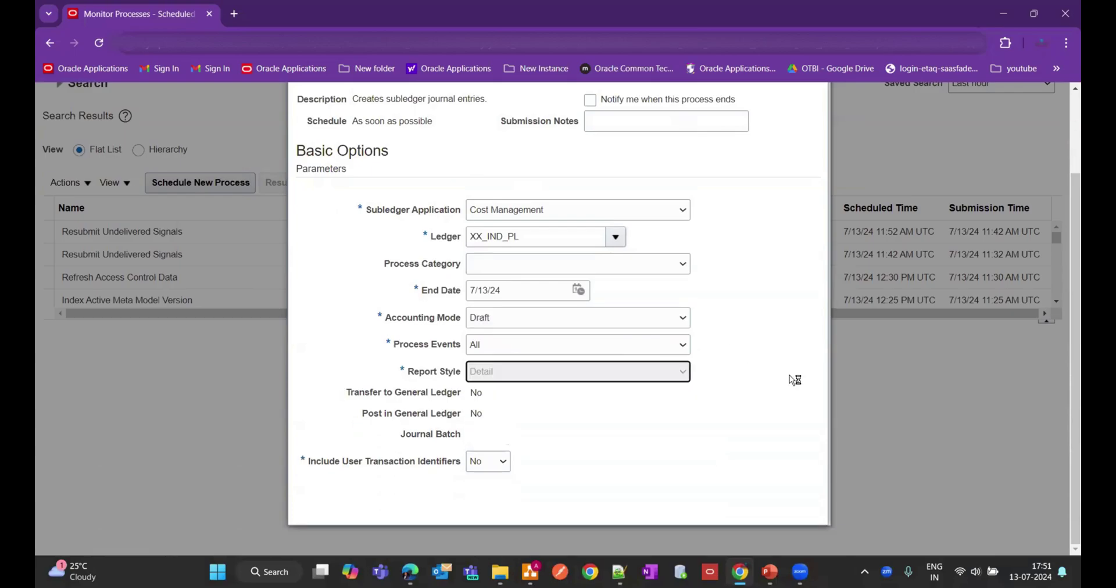
click(734, 142)
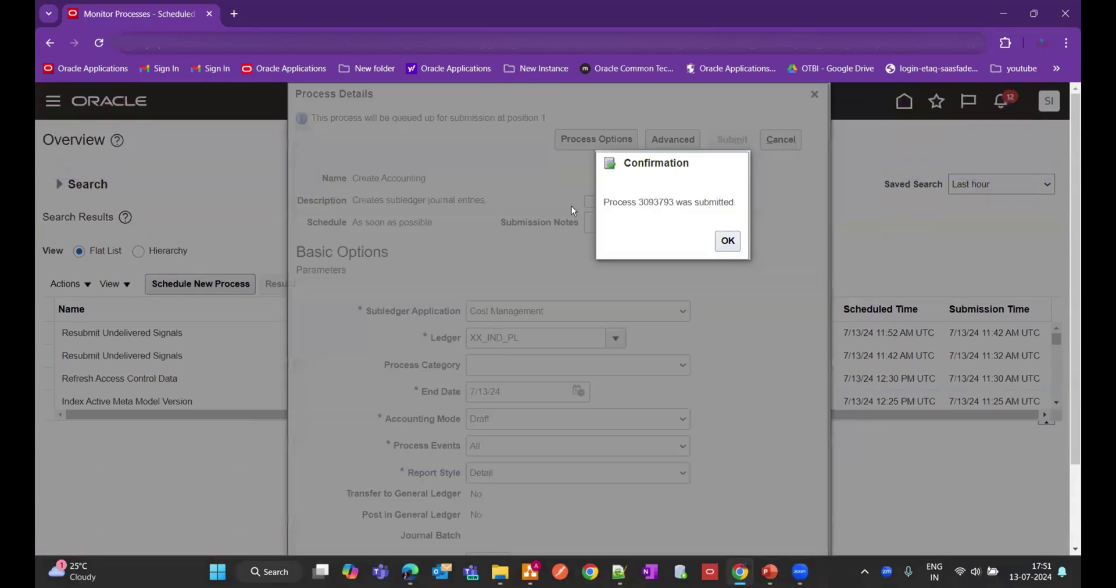
Copy the submitted process ID from the confirmation message and dismiss the message.
drag(674, 204, 640, 204)
right_click(654, 202)
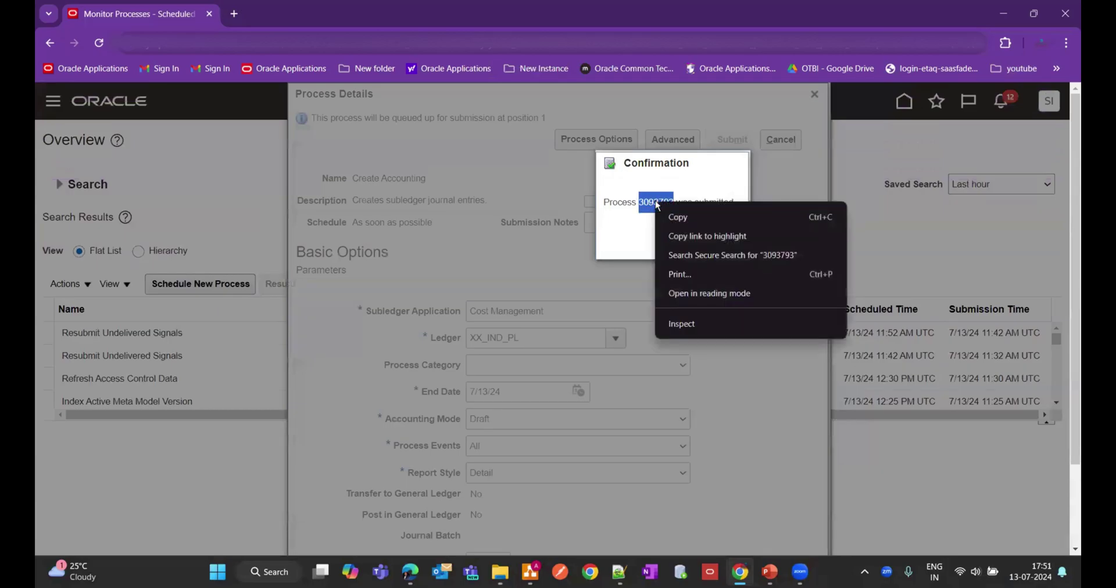
click(674, 216)
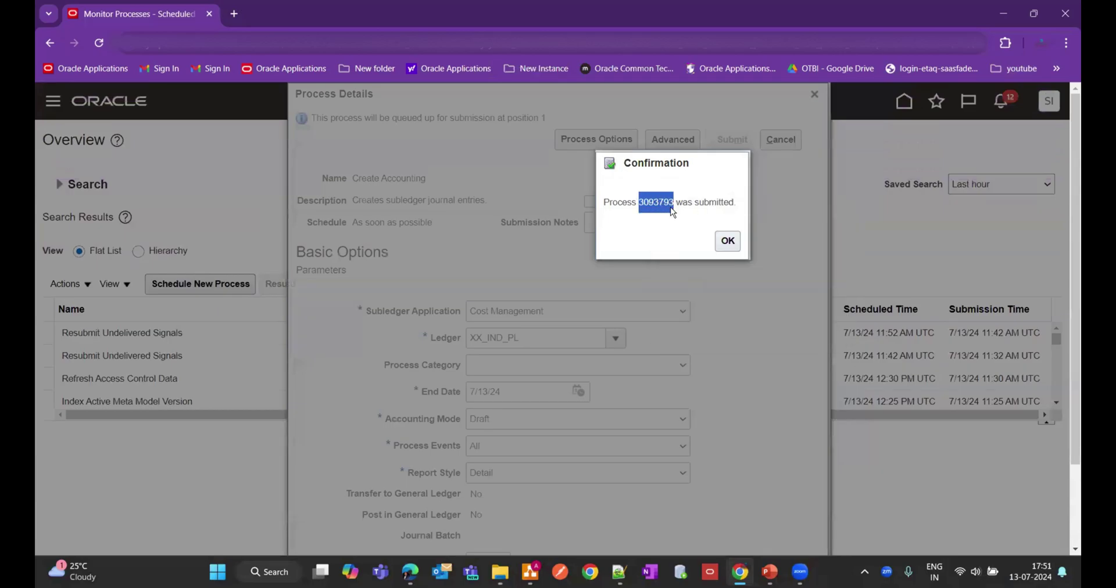
click(726, 241)
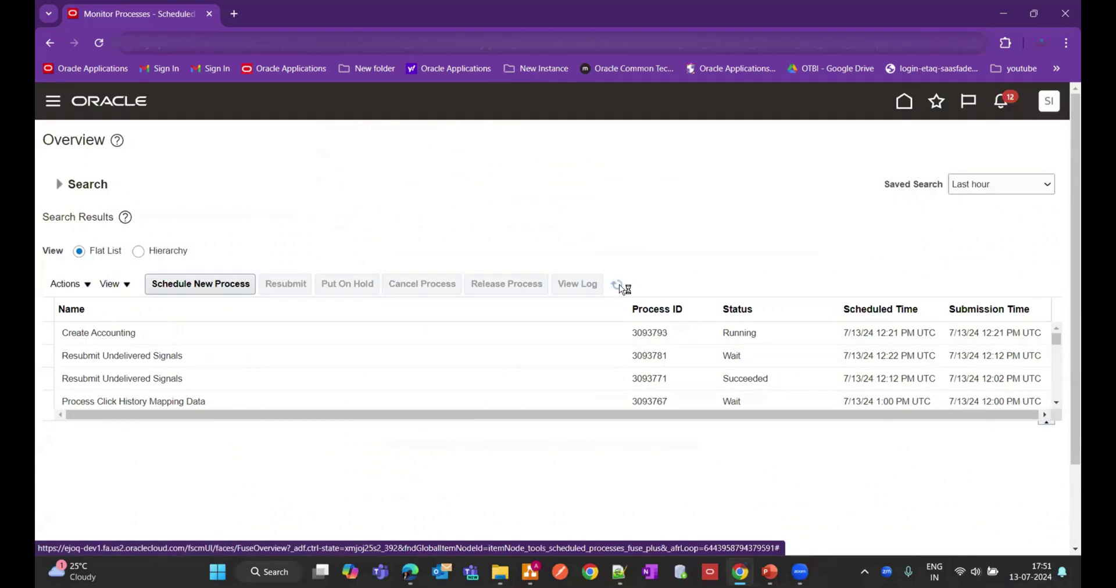
Refresh the scheduled process list repeatedly to monitor the status of the Create Accounting run.
click(617, 285)
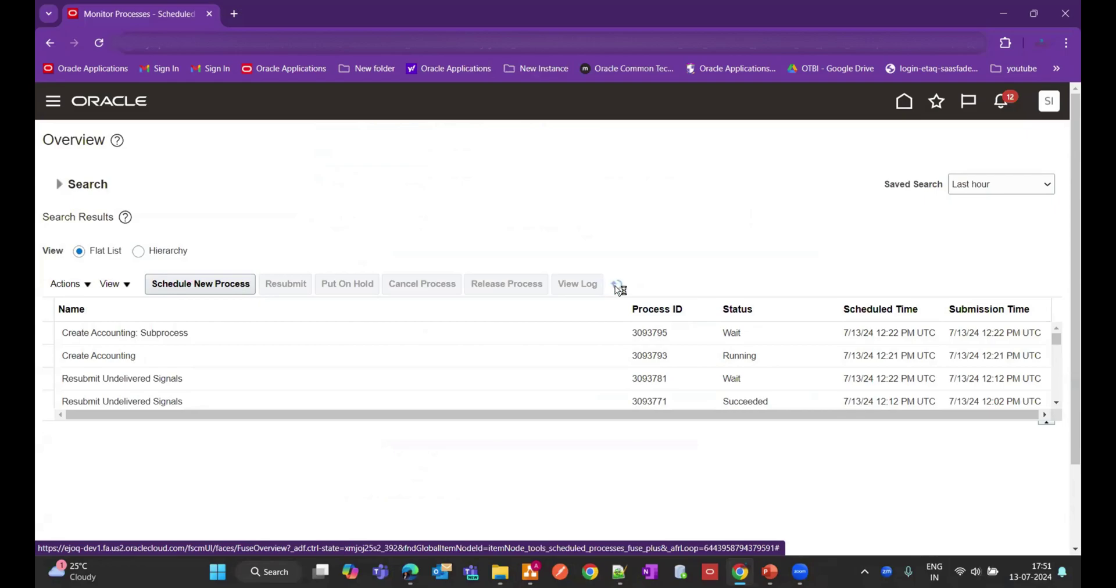
click(618, 286)
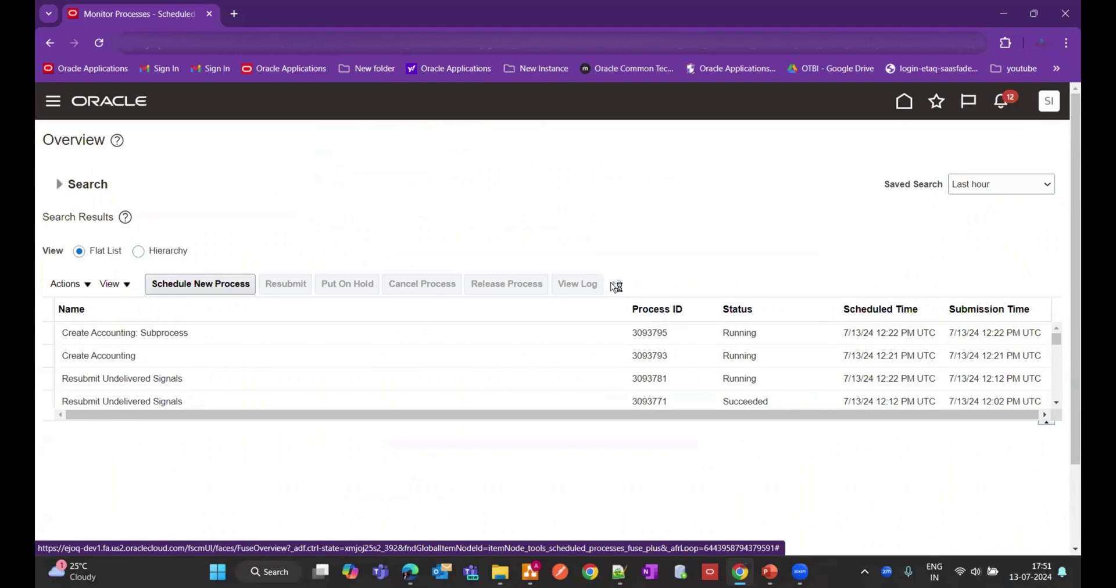
click(616, 286)
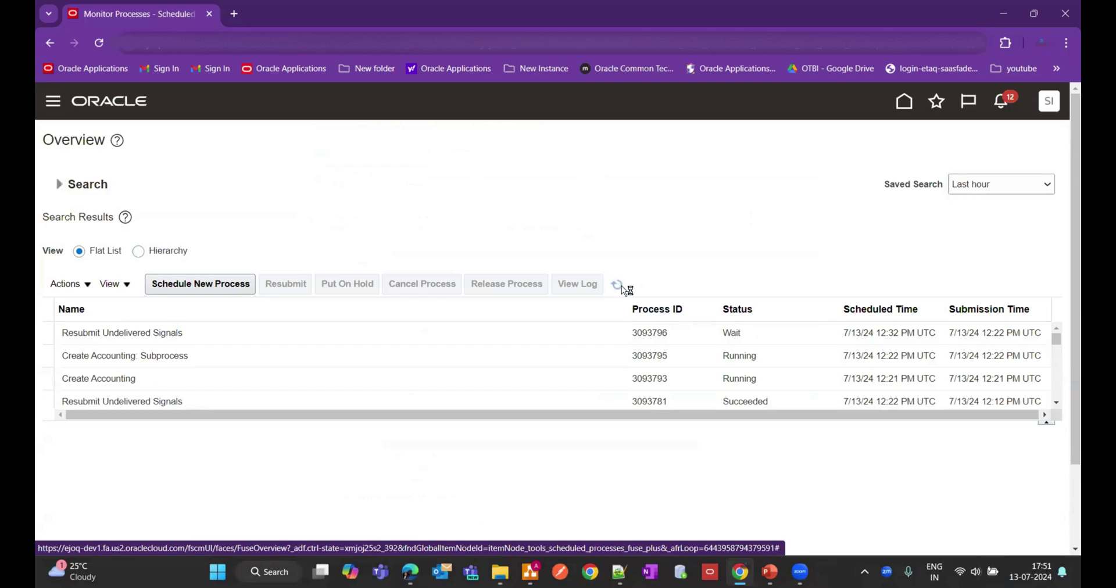
click(618, 285)
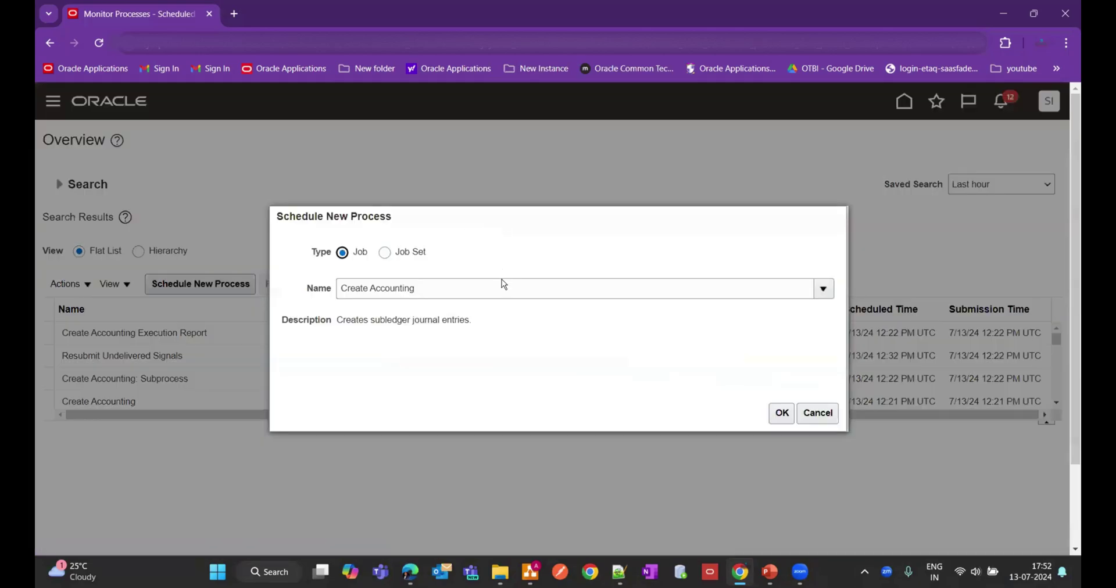
Schedule a new process, searching for "Subledger%Acco%" and choosing the Subledger Accounting Method Setups Report.
click(360, 291)
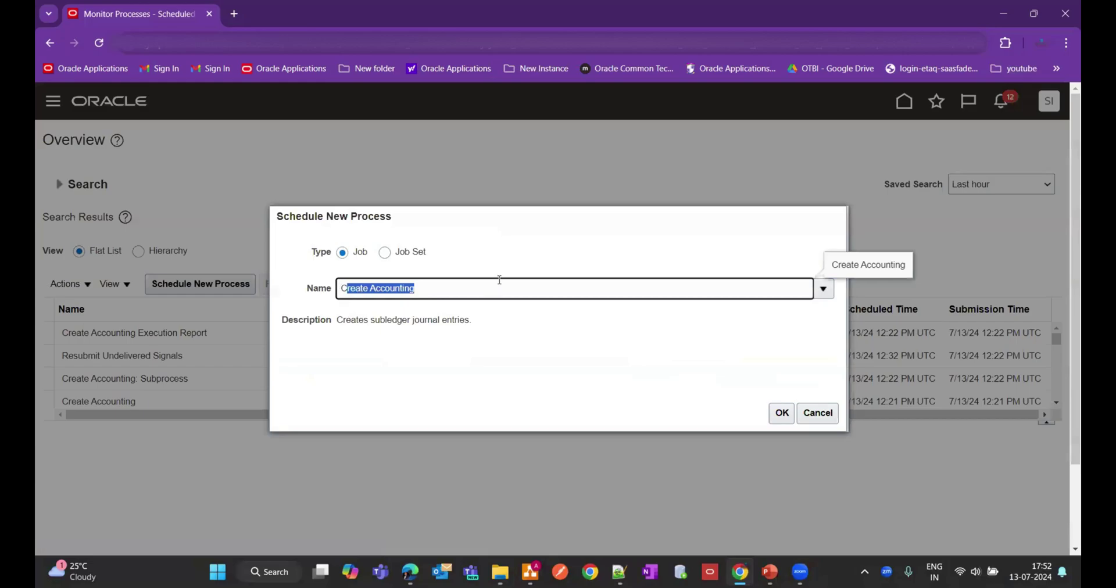
key(BackSpace)
text(Sub)
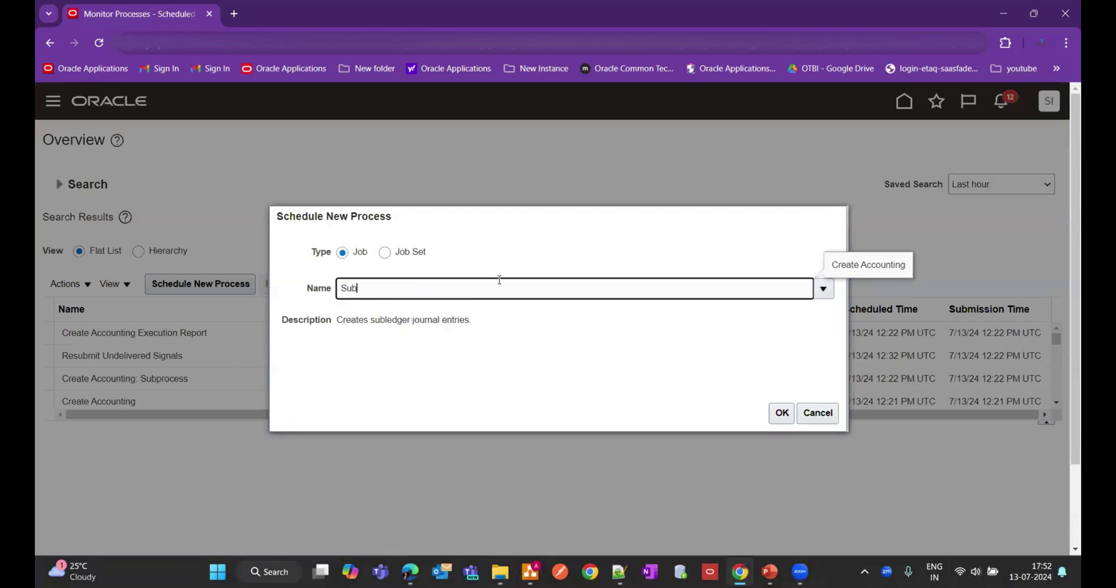
text(ledger%Acco%)
key(Tab)
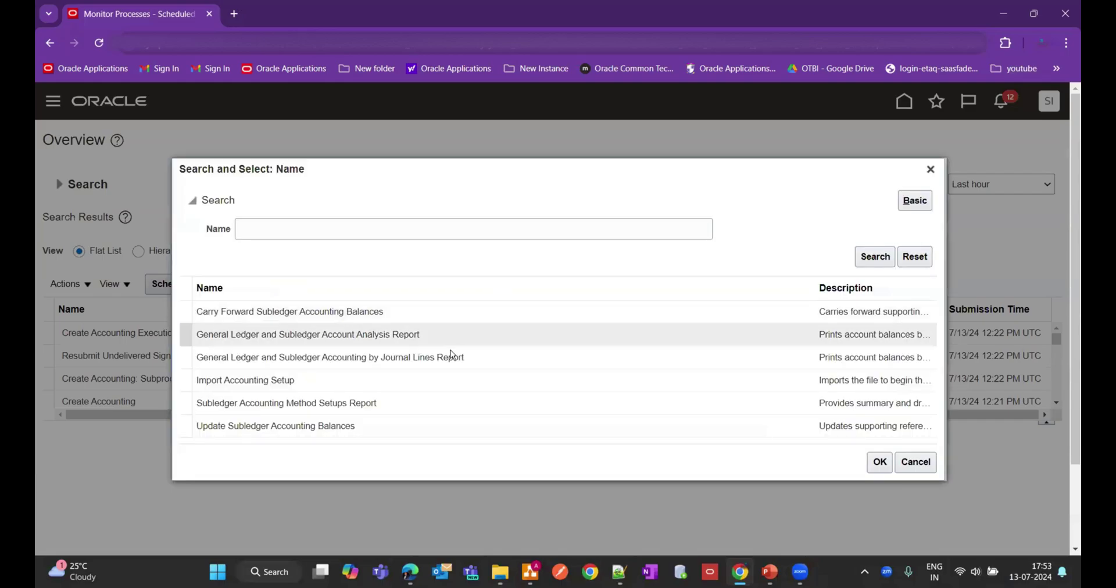
click(421, 403)
click(869, 465)
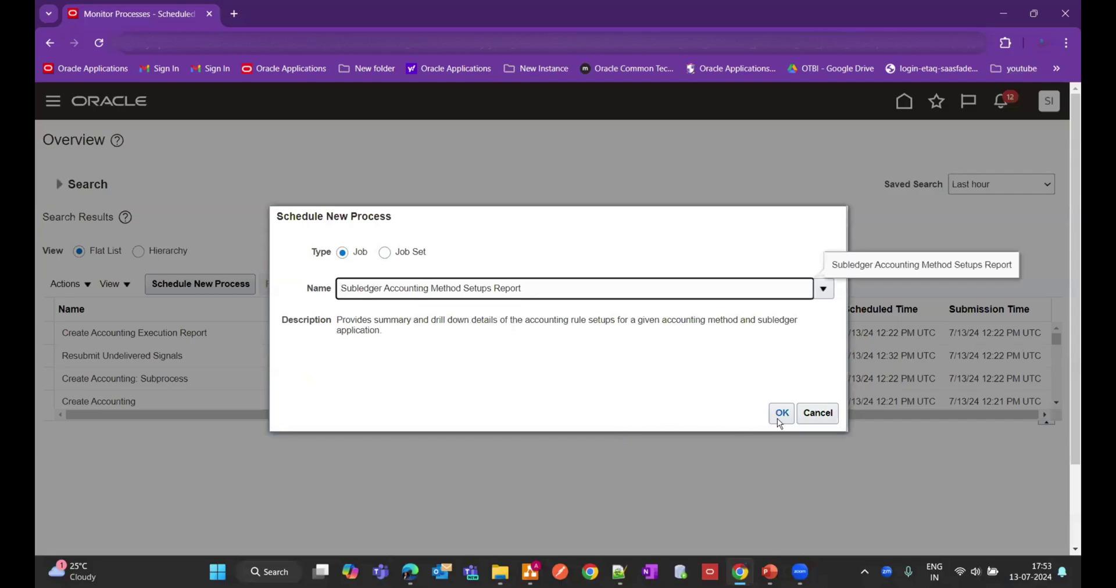
click(781, 414)
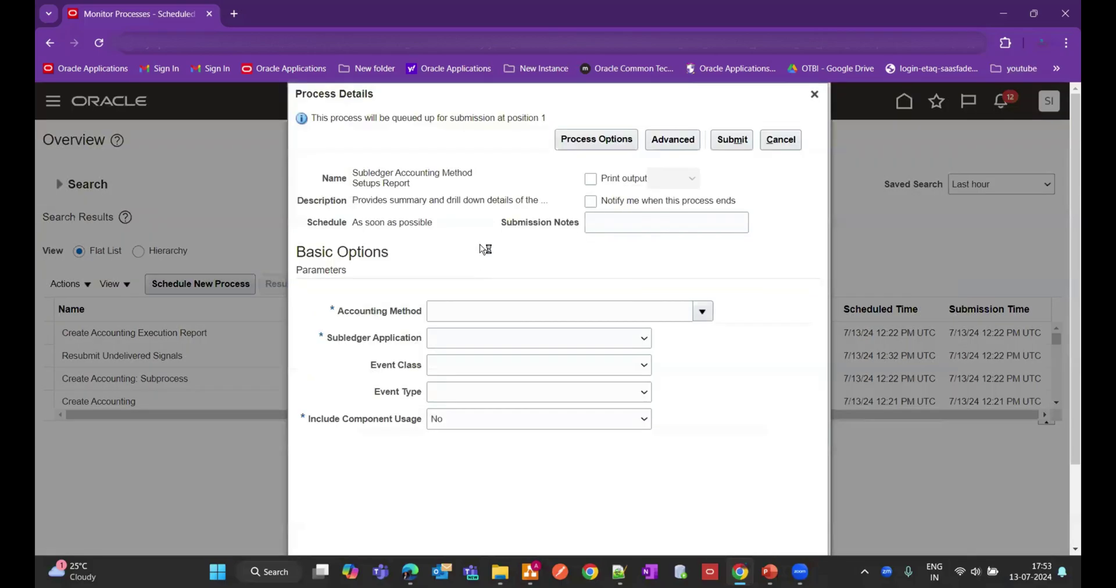
Submit the setups report with accounting method Vision Standard Accrual and subledger application Cost Management, and dismiss the confirmation.
click(702, 311)
click(640, 331)
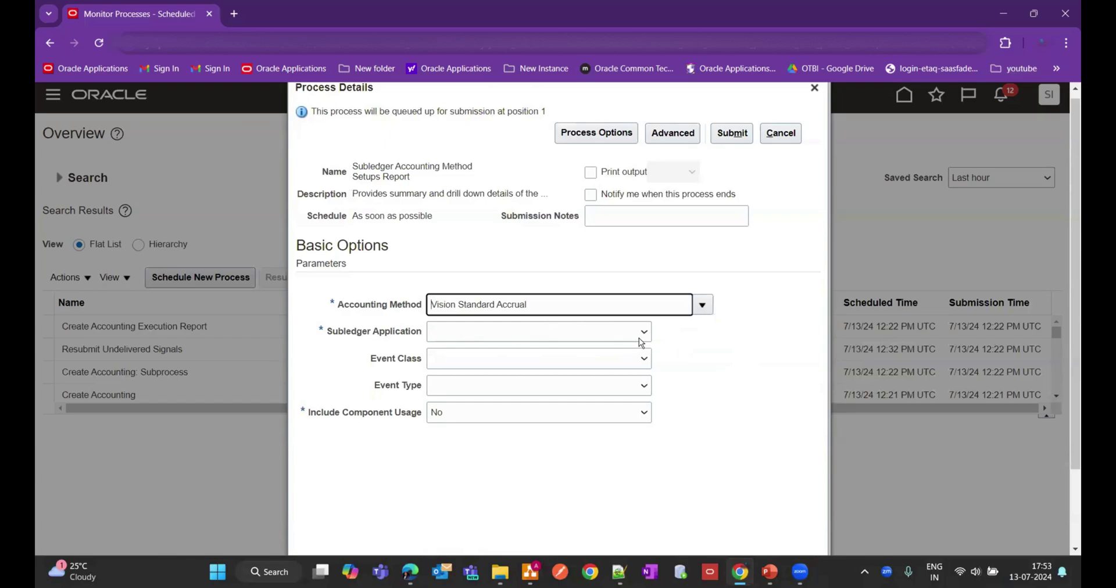
click(642, 340)
scroll(488, 163, down, 1)
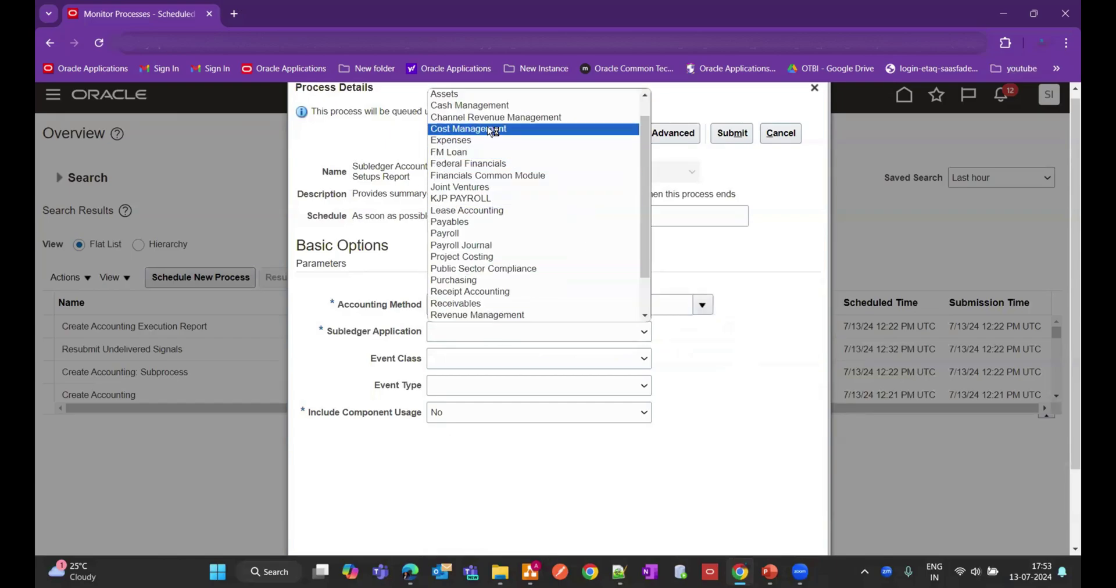
click(493, 130)
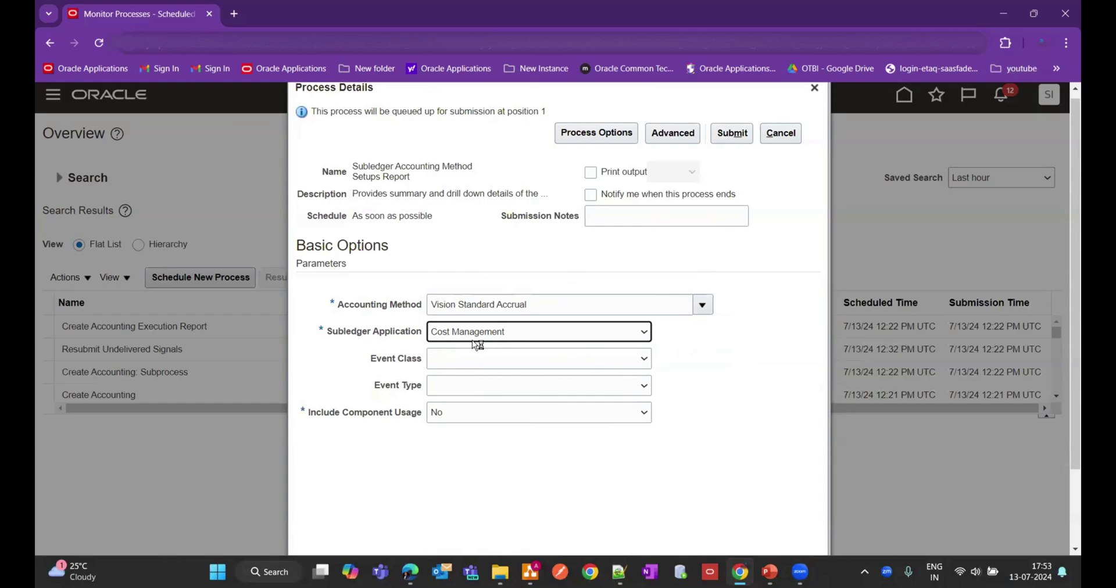
click(737, 136)
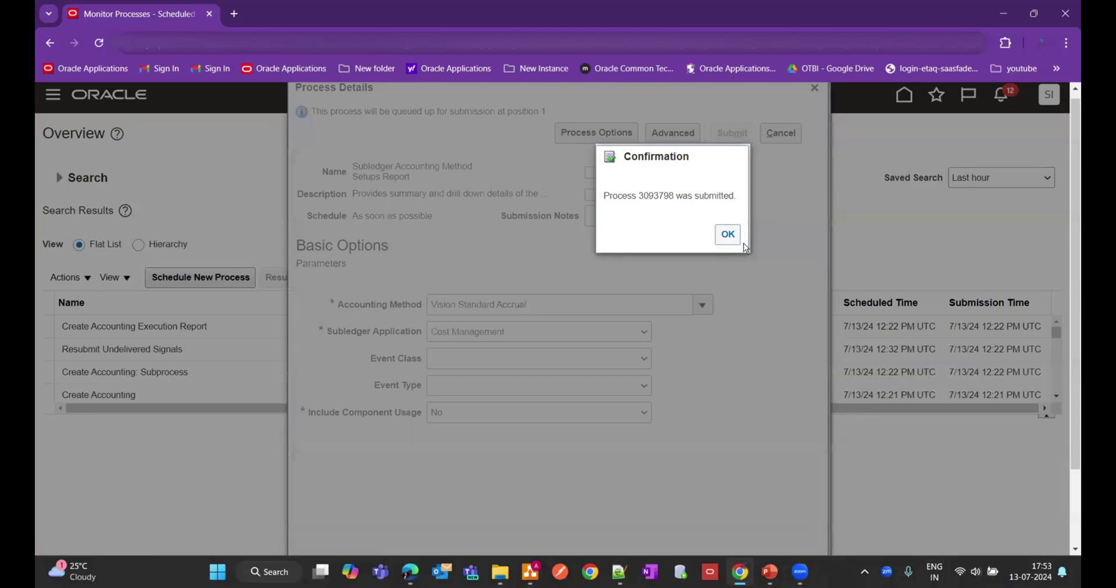
click(732, 236)
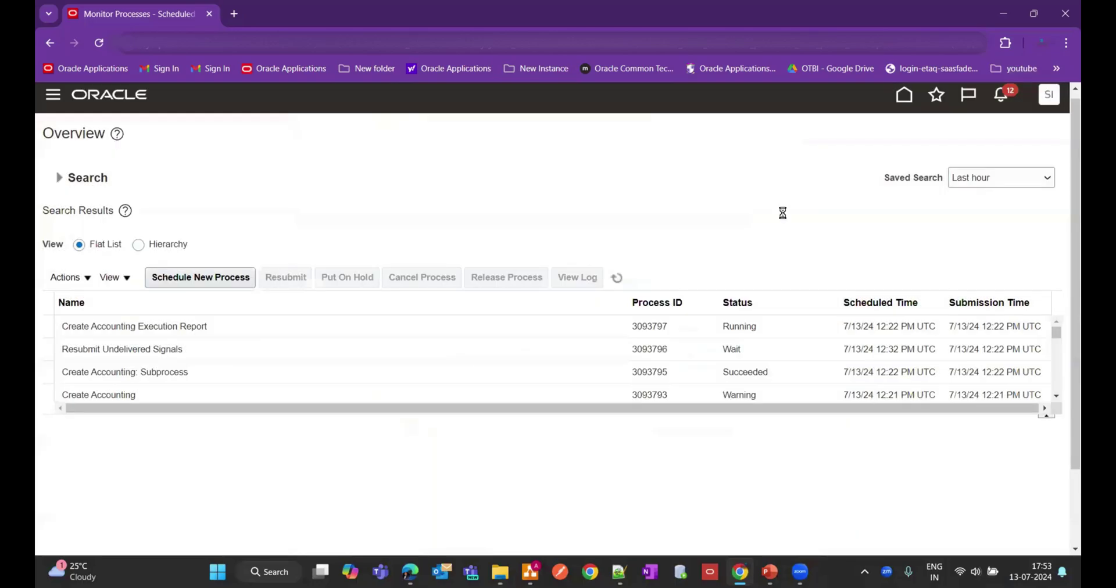
Refresh the scheduled process list and examine the accounting event summary in the Create Accounting Execution Report output.
click(618, 279)
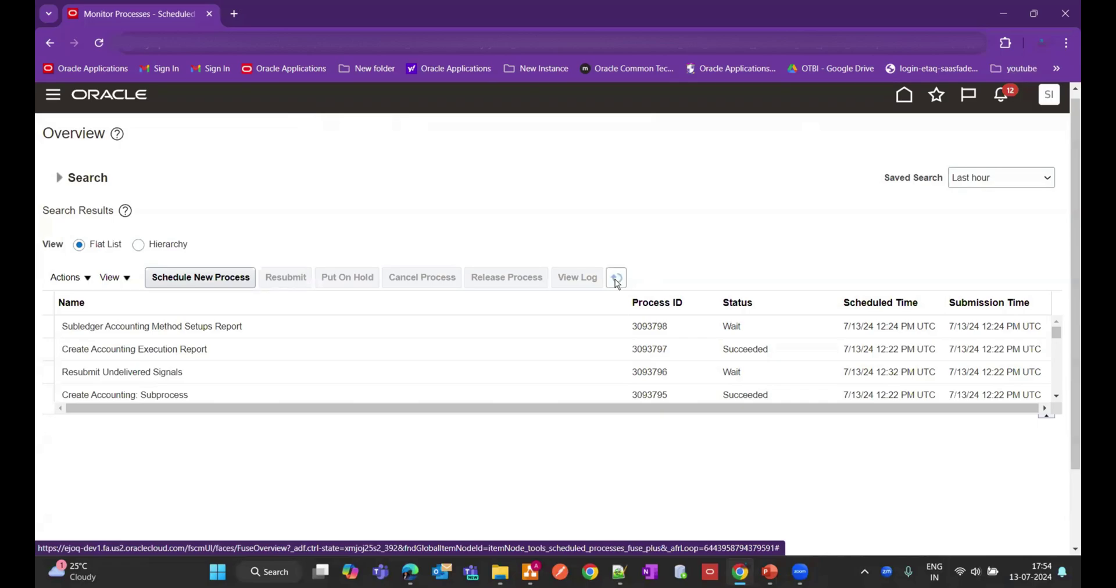
click(283, 352)
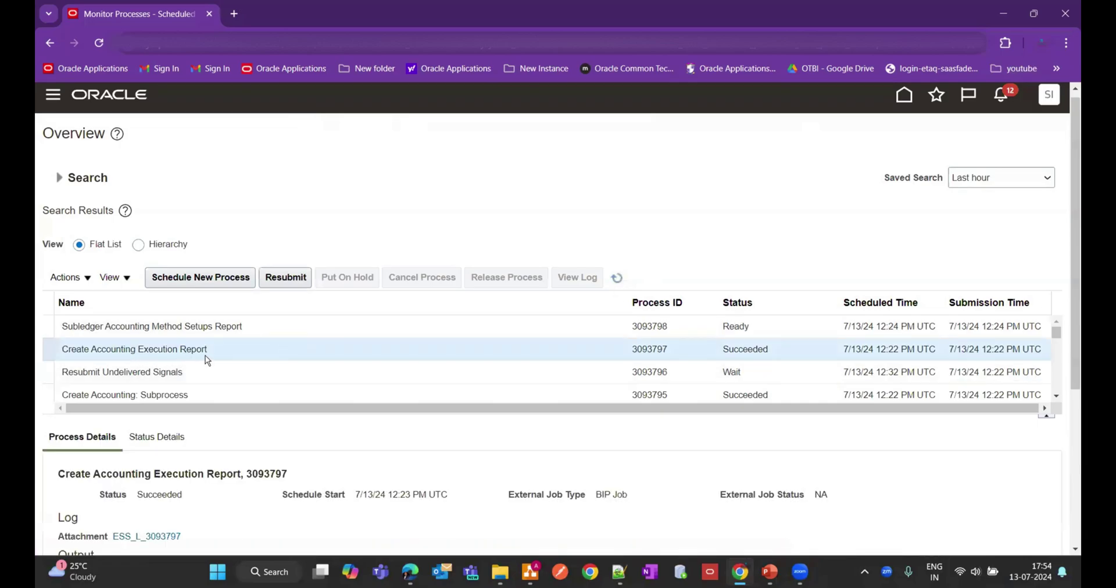
click(618, 278)
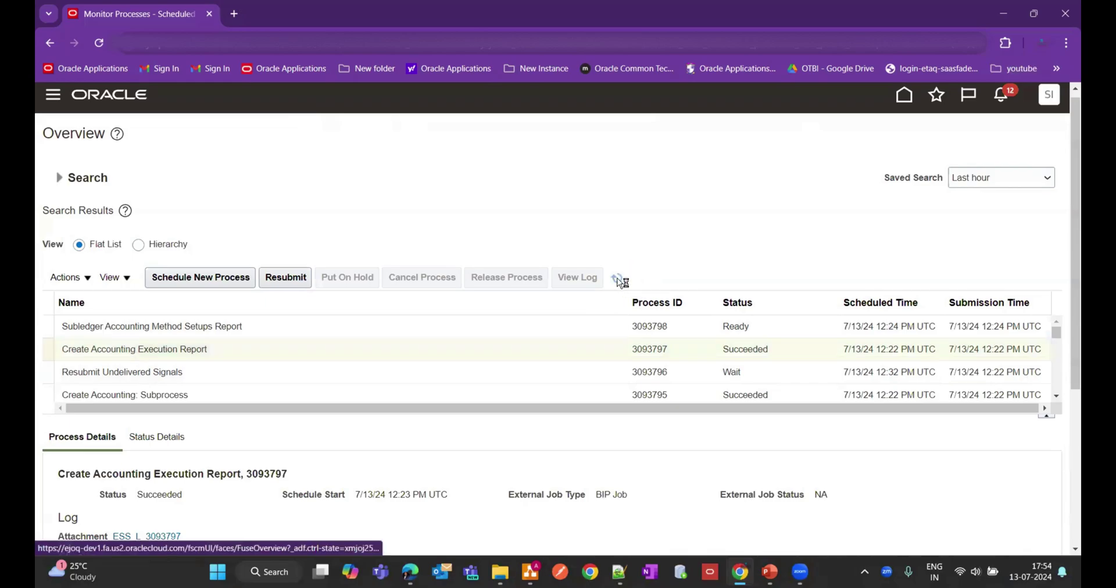
scroll(514, 302, down, 4)
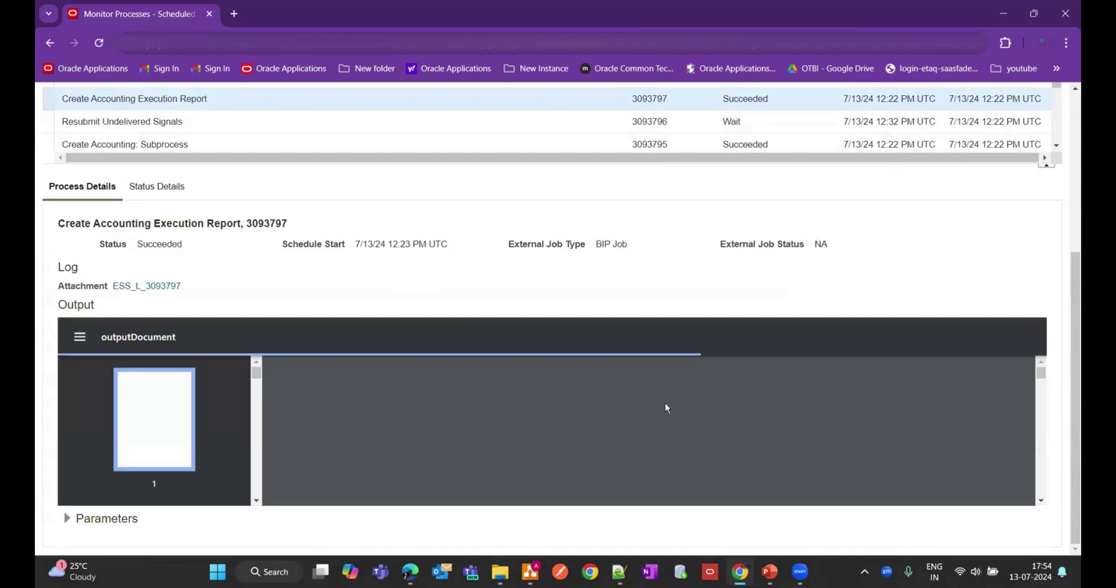
scroll(670, 417, down, 5)
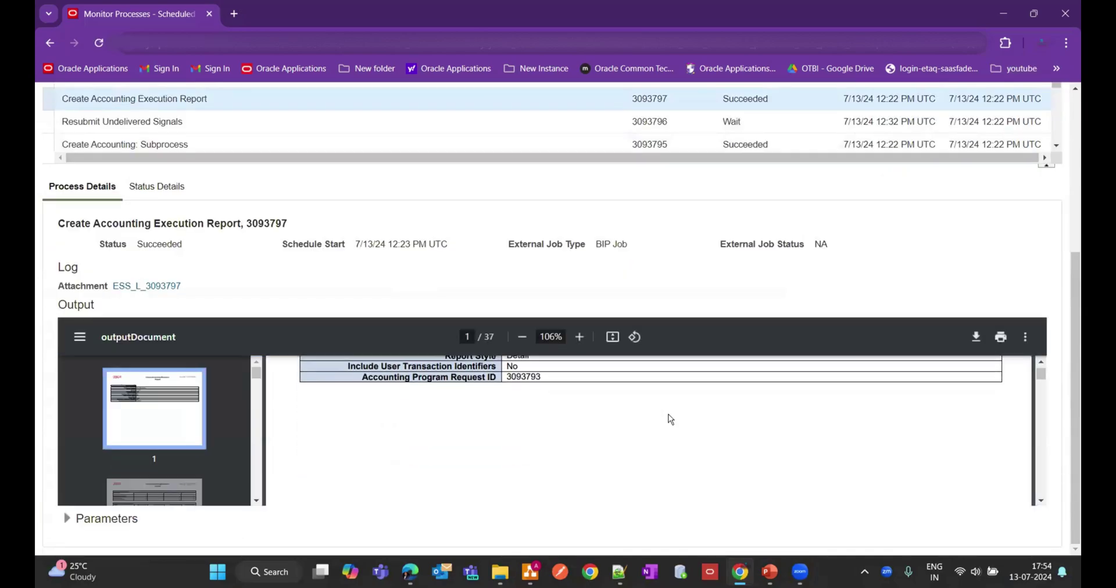
scroll(670, 420, down, 5)
scroll(670, 421, up, 2)
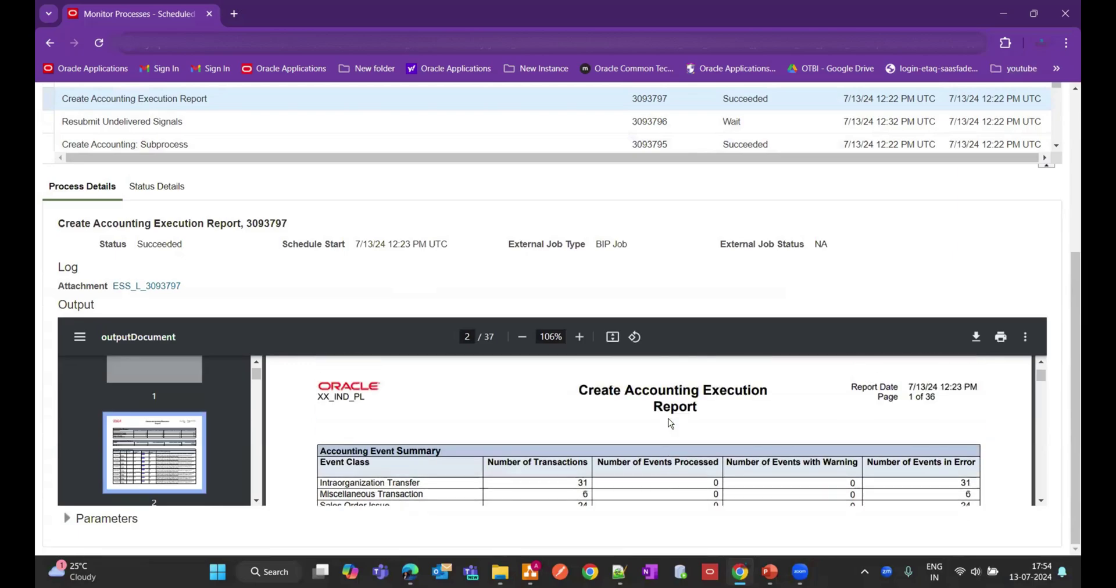
scroll(922, 464, down, 1)
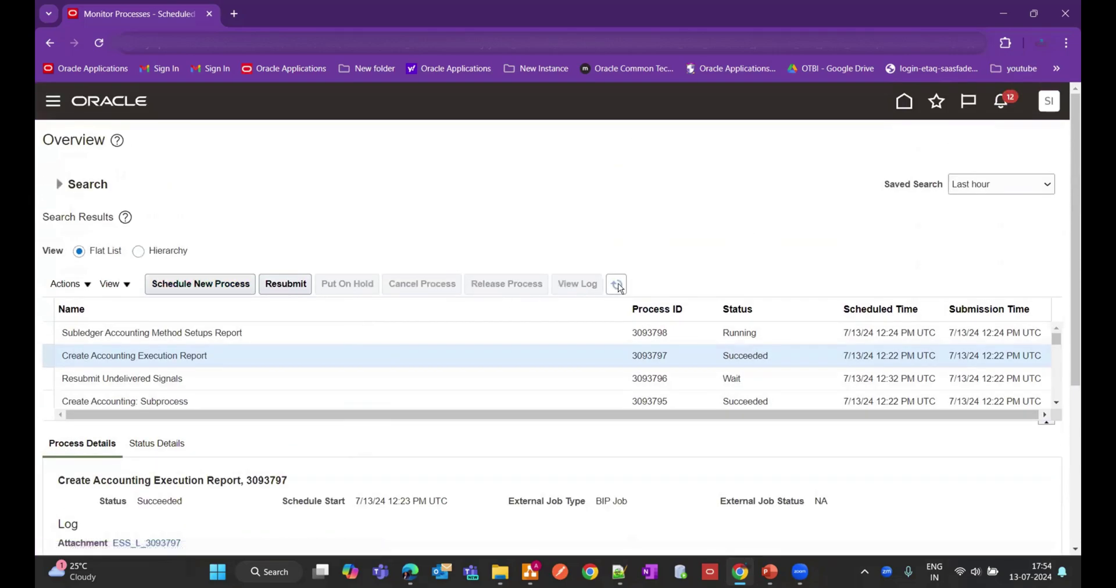
Schedule a new process, searching for "Accounting%Diag%Repo%" and choosing the Accounting Event Diagnostic Report.
click(219, 291)
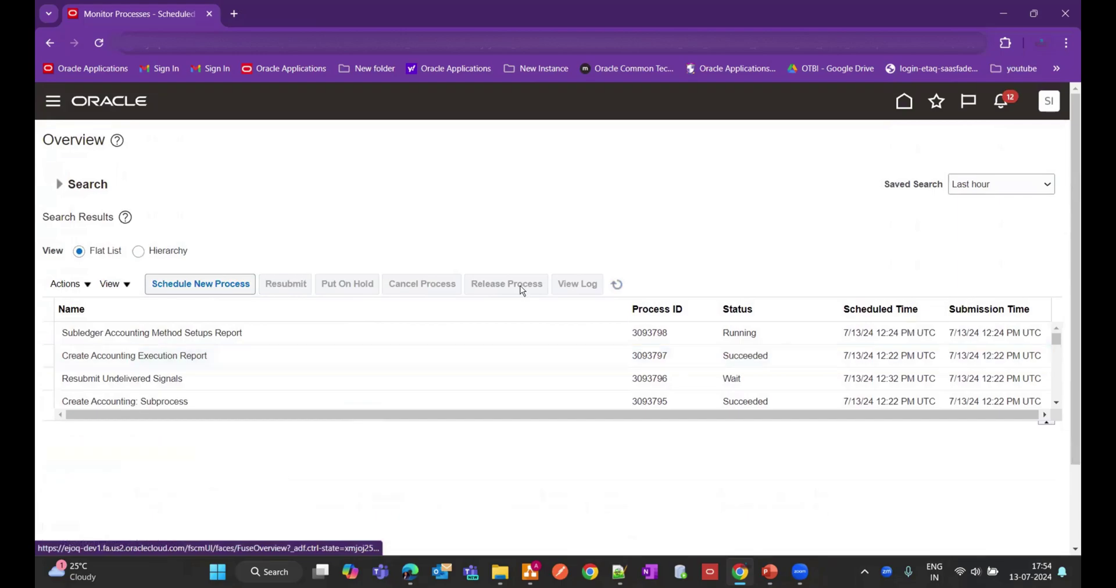
click(221, 289)
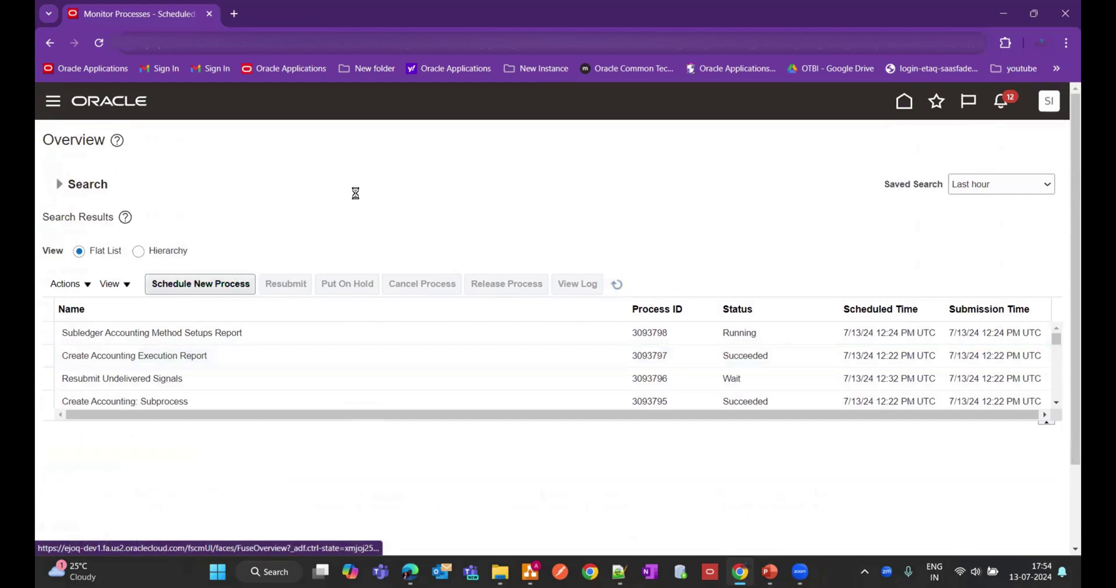
drag(543, 288, 330, 288)
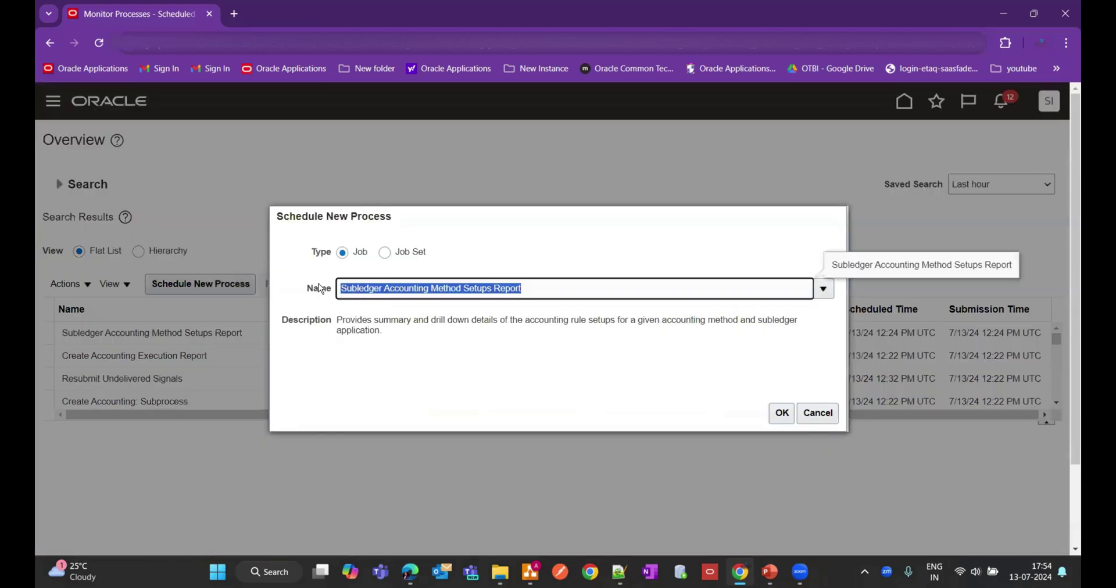
text(Accounting%)
text(g%)
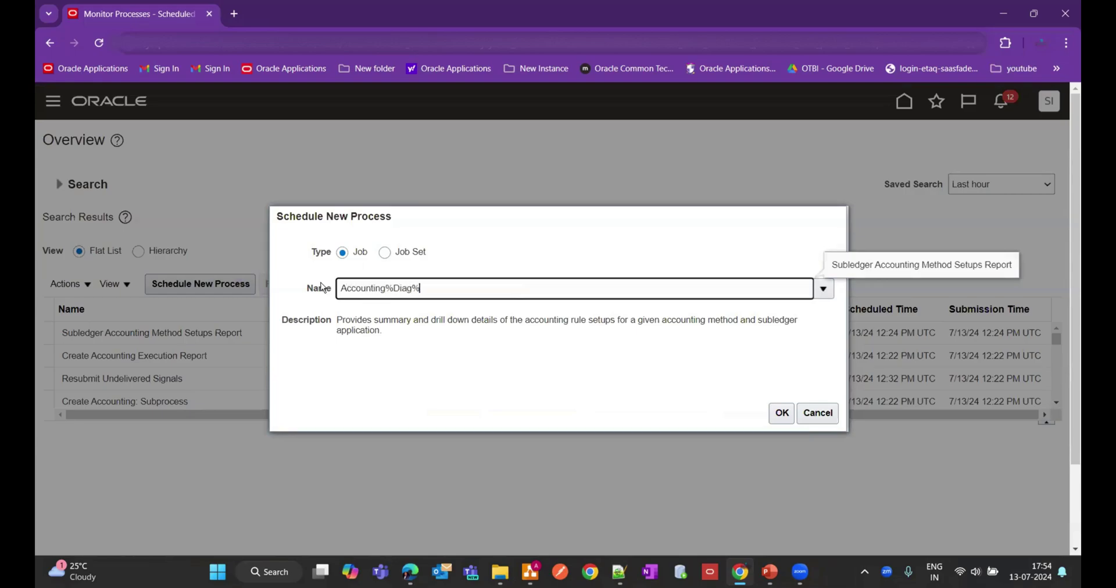
text(Repo%)
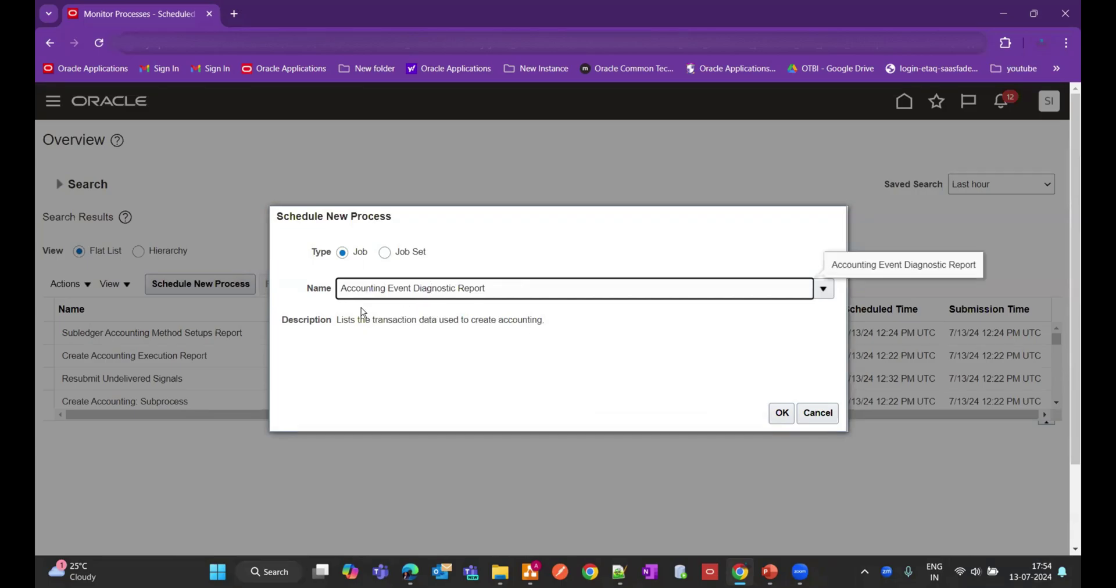
click(782, 413)
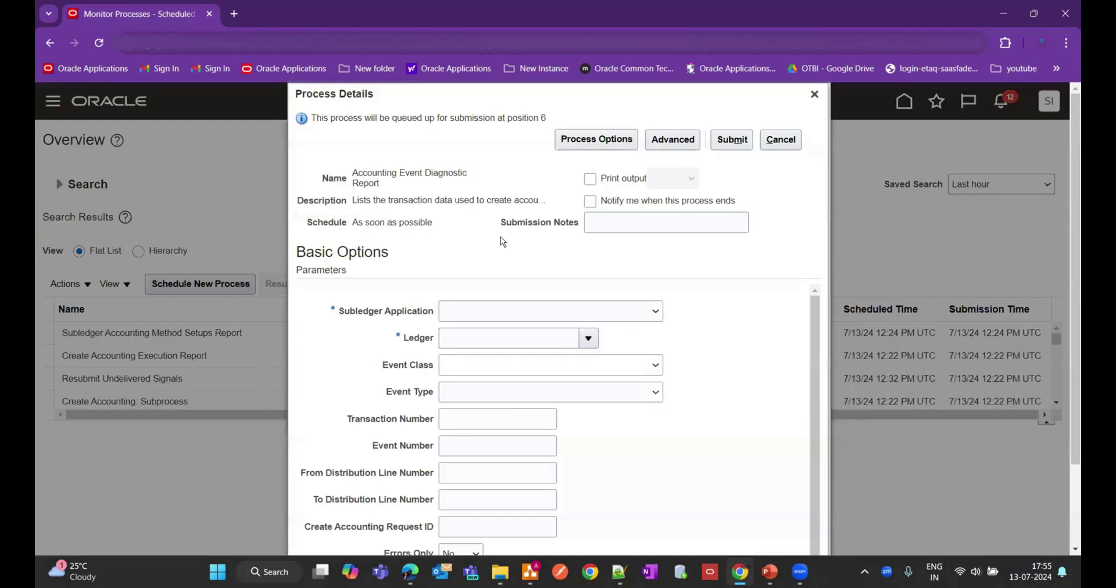
Set the report's subledger application to Cost Management, ledger to XX_IND_PL and Create Accounting request ID to 3093793.
click(648, 317)
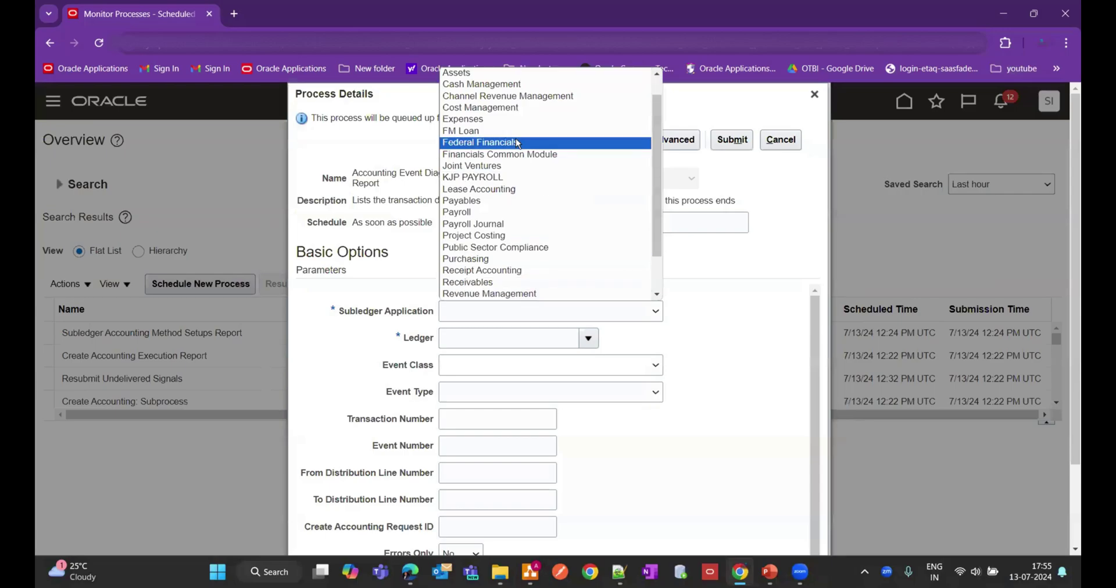
click(493, 98)
click(589, 338)
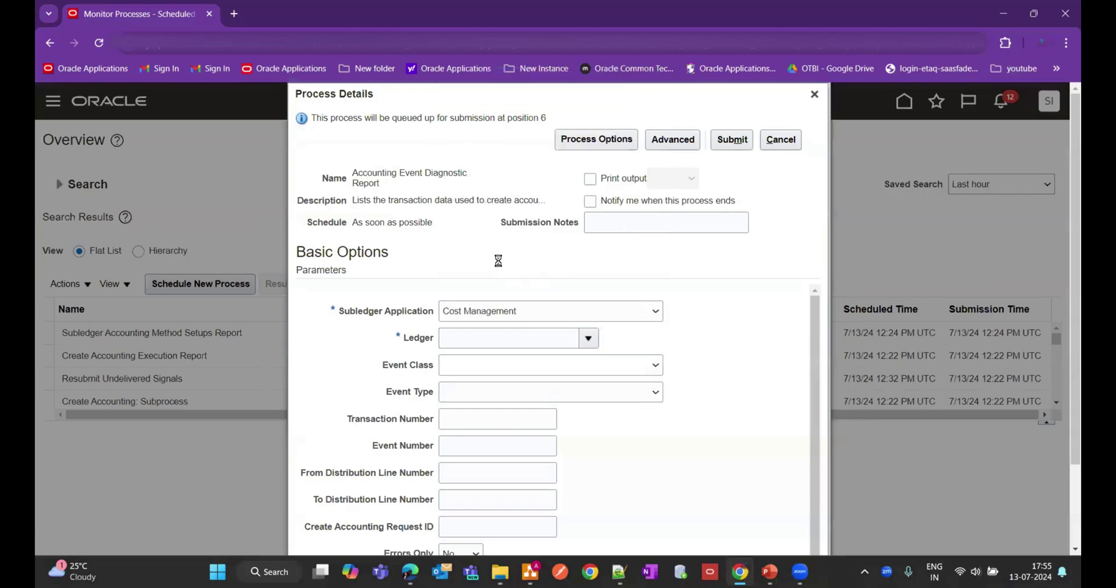
click(532, 392)
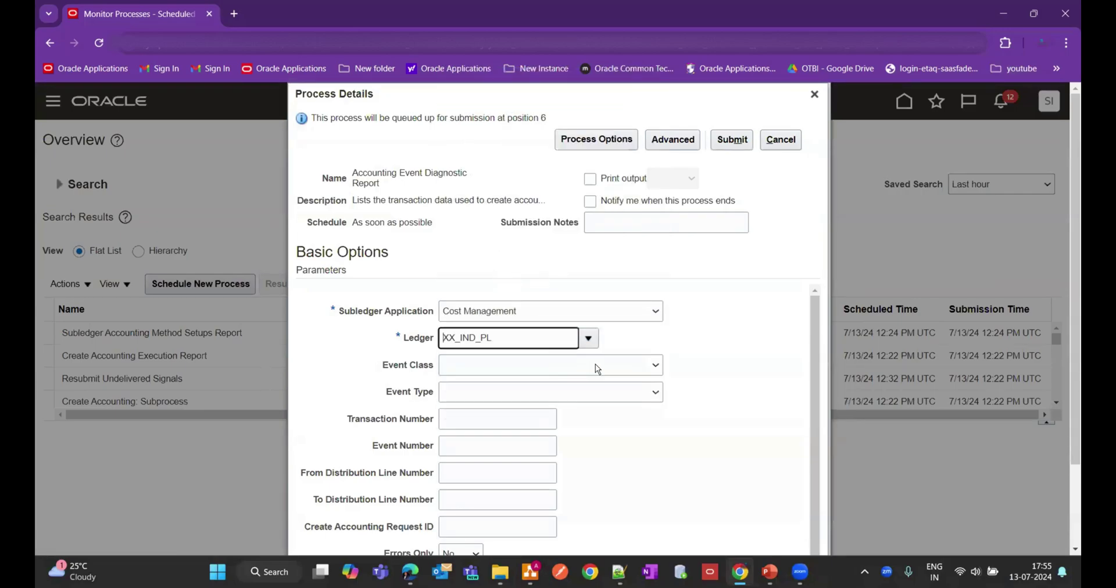
scroll(620, 437, down, 3)
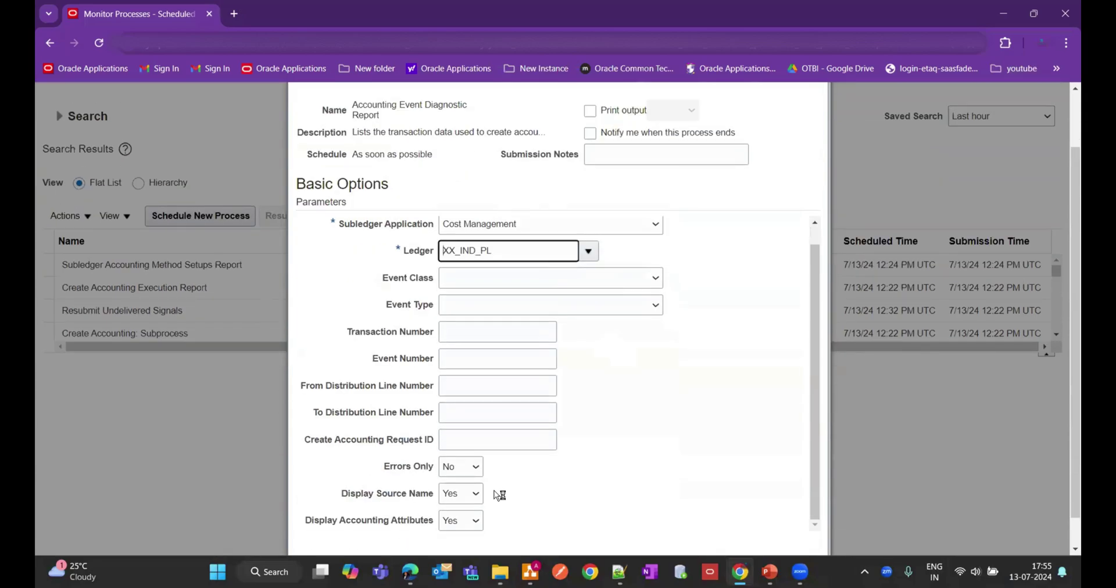
click(517, 409)
text(3093793)
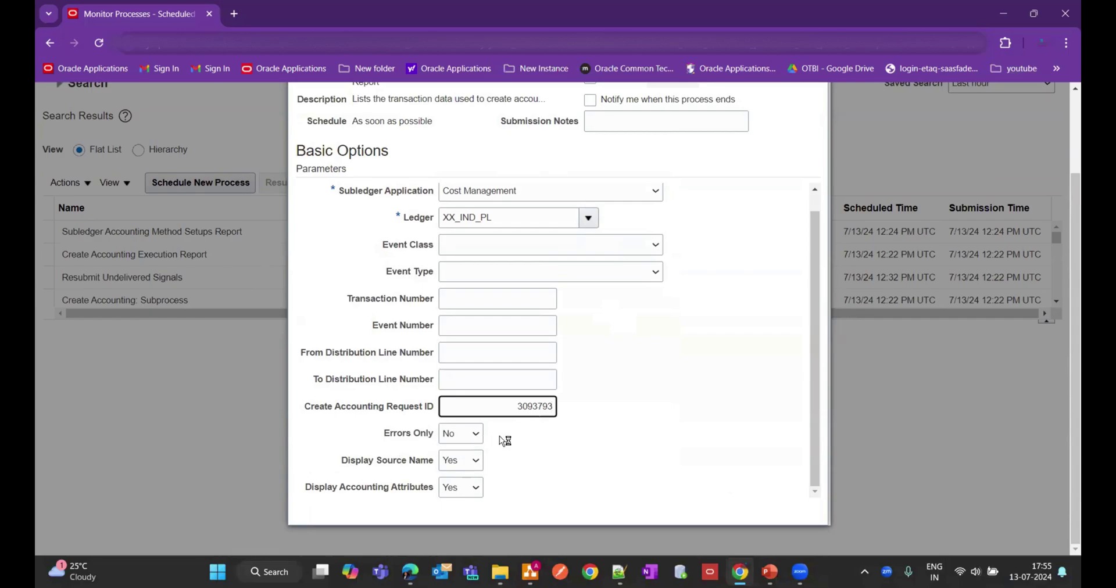
Submit the Accounting Event Diagnostic Report with Errors Only kept at No, dismiss the confirmation and refresh the process list.
click(477, 440)
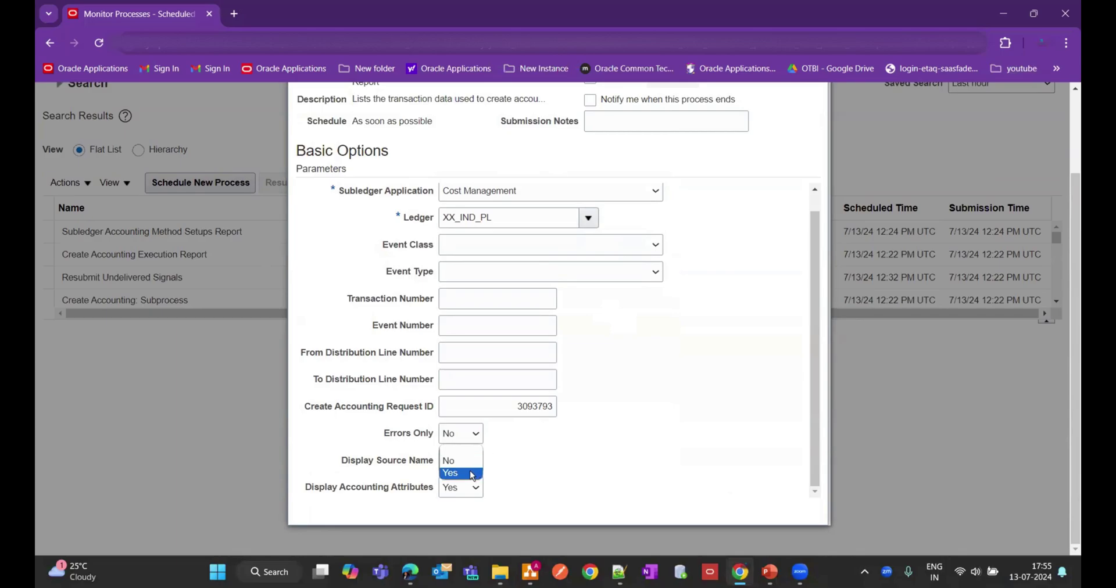
click(567, 453)
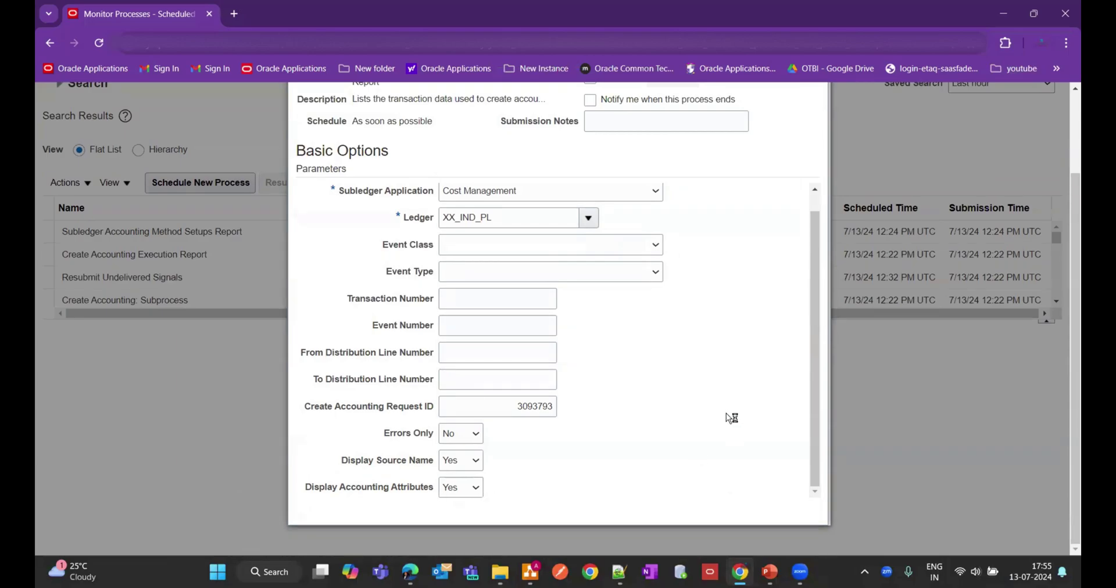
click(741, 144)
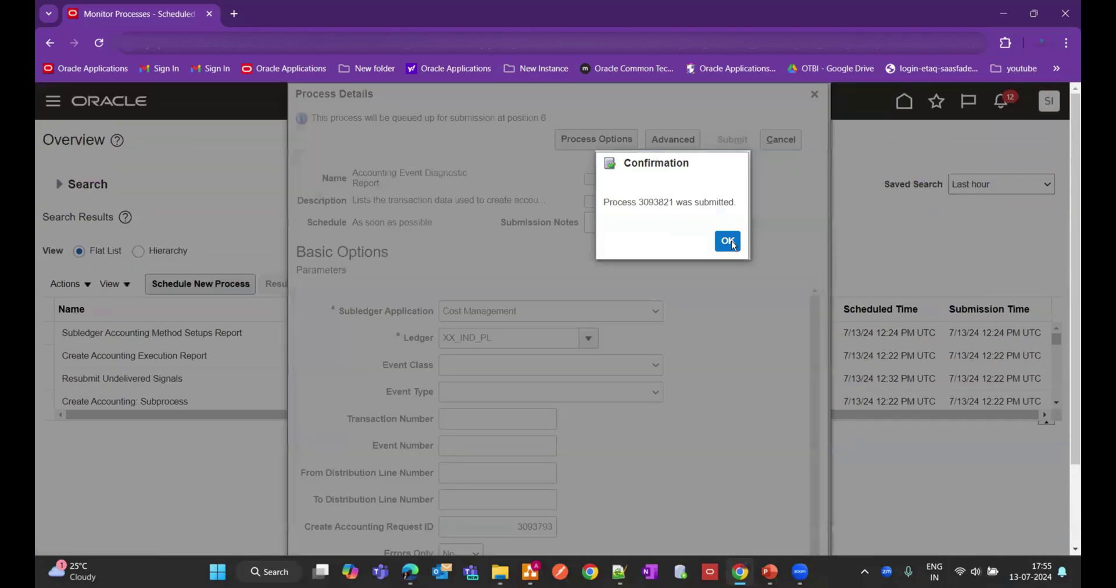
click(731, 243)
click(620, 286)
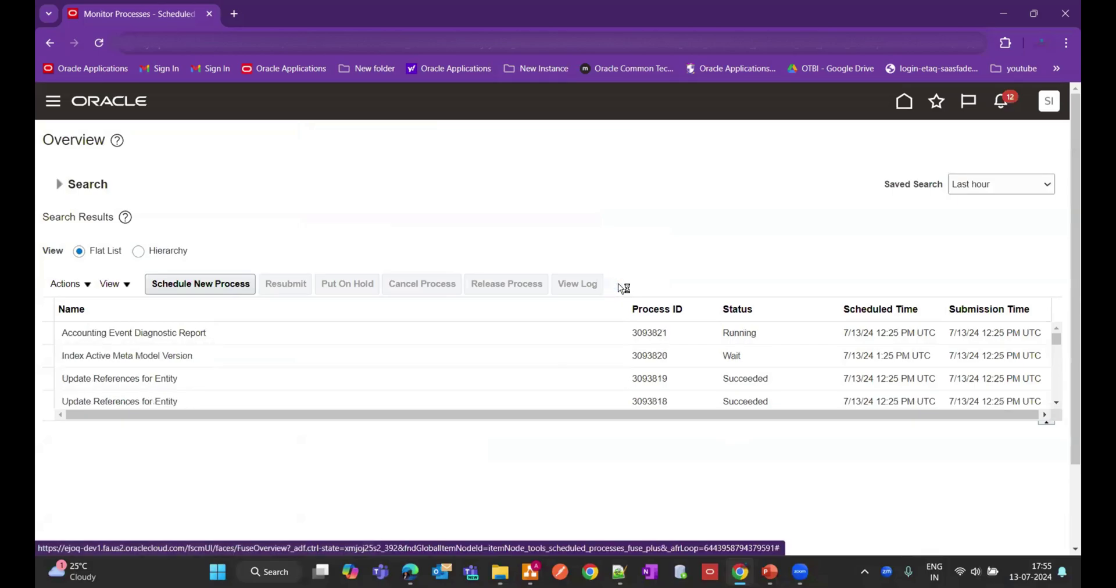
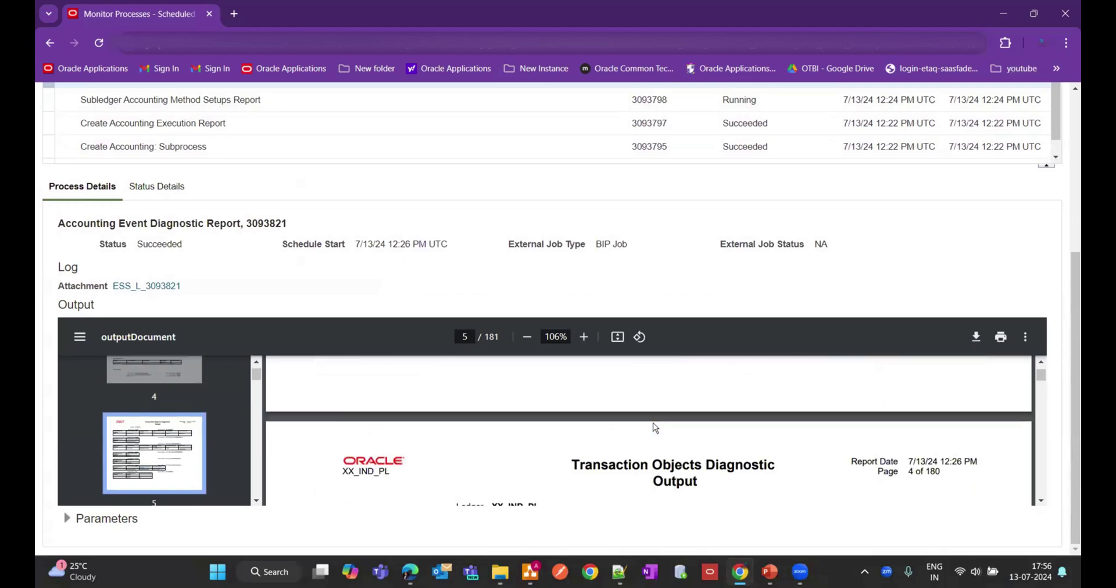
Examine the header and line extract objects of the transaction in the Accounting Event Diagnostic Report output.
scroll(658, 428, up, 10)
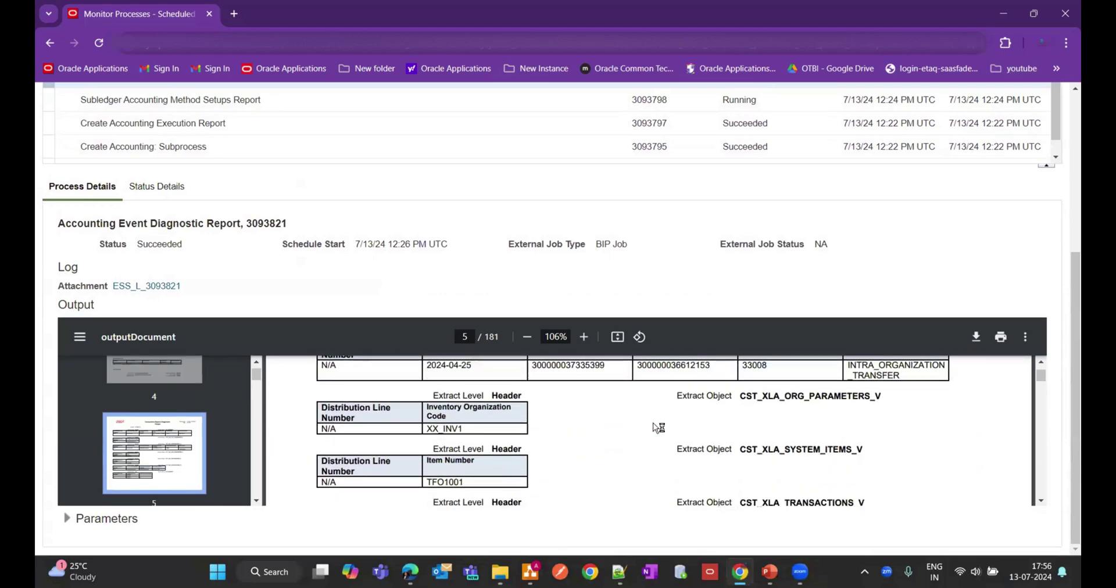
scroll(655, 428, down, 2)
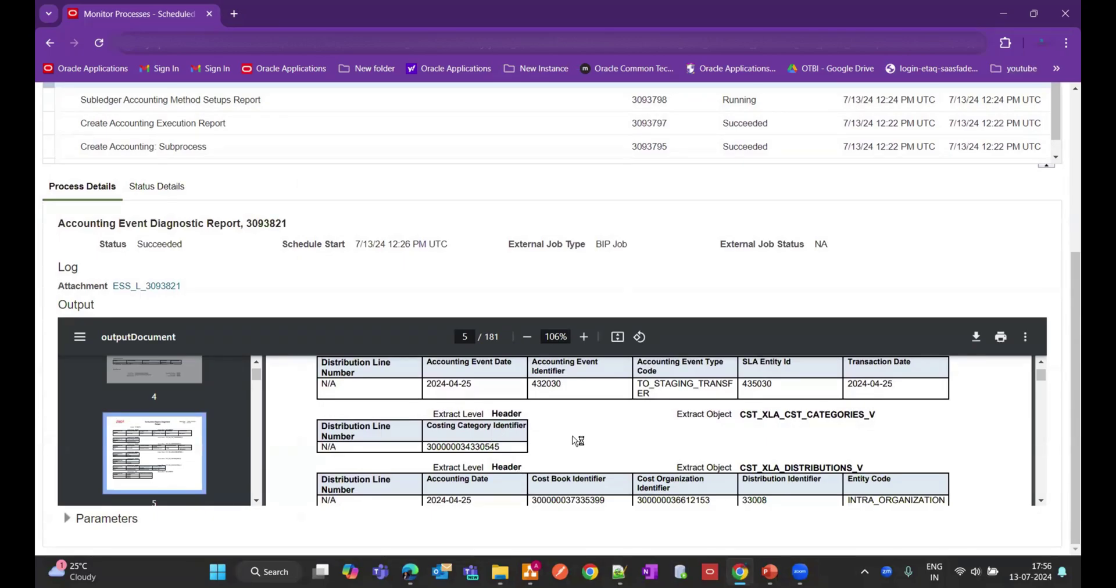
scroll(587, 447, down, 5)
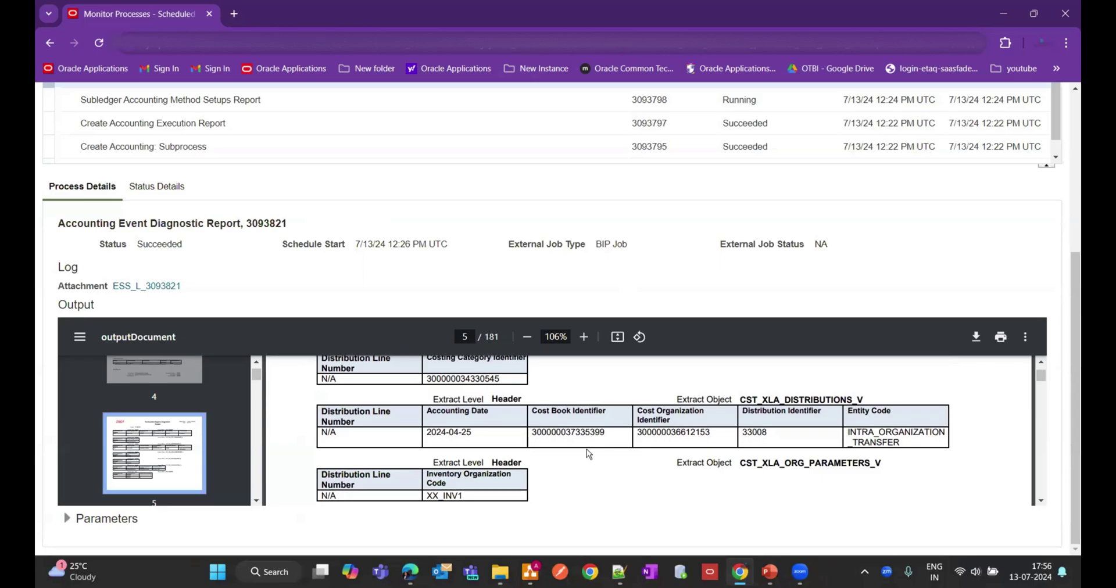
scroll(504, 420, up, 1)
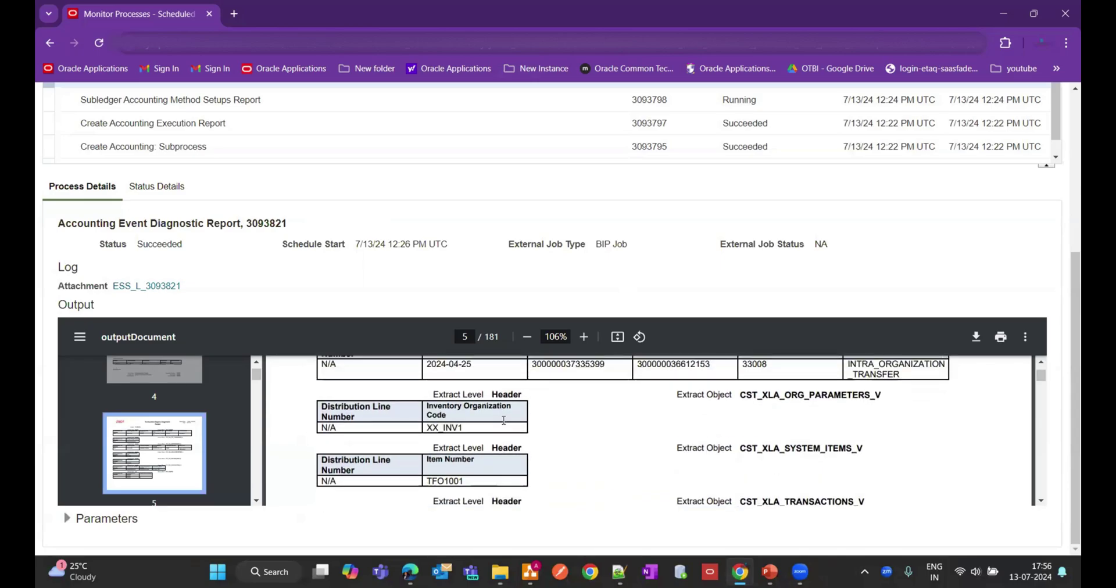
scroll(508, 433, down, 2)
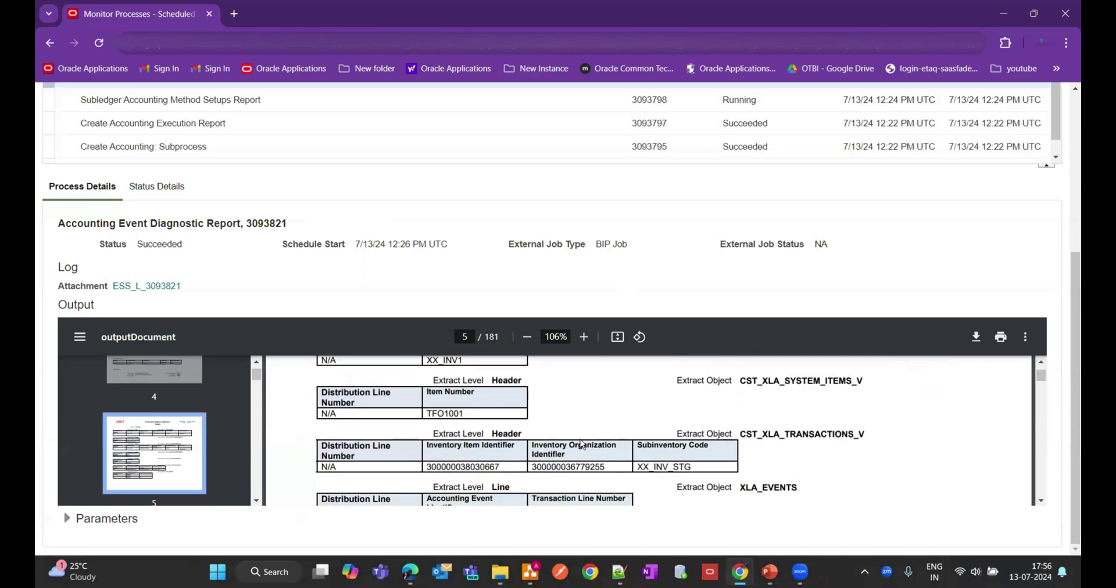
scroll(506, 441, up, 1)
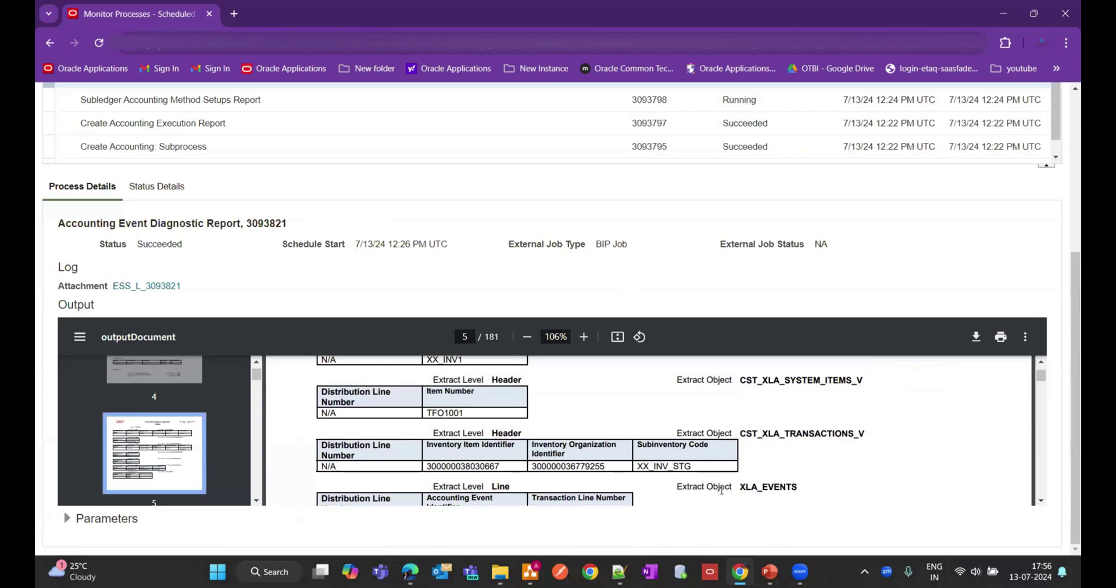
scroll(694, 427, down, 1)
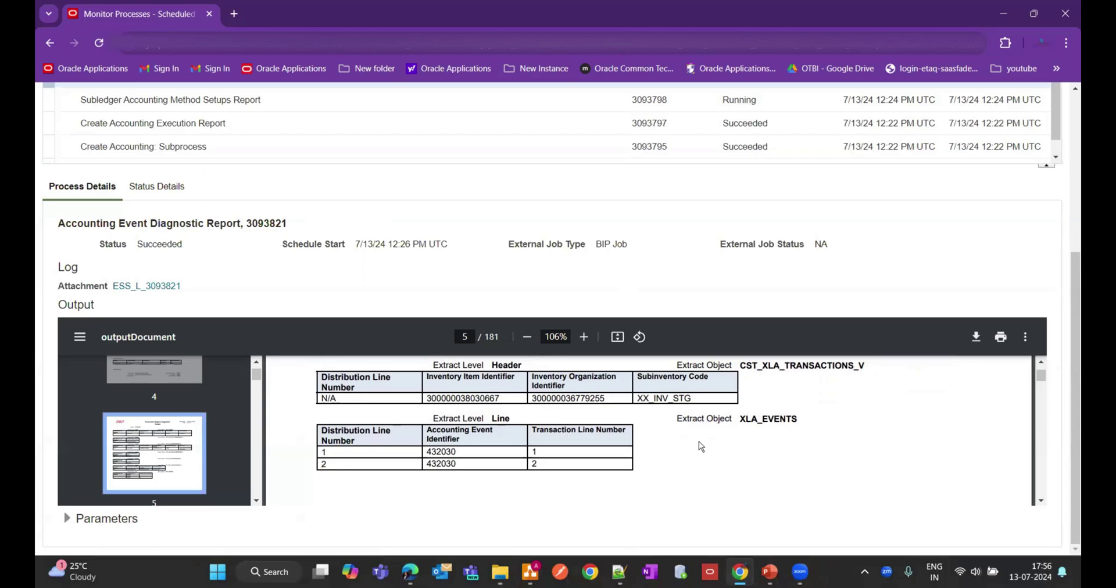
scroll(713, 476, down, 3)
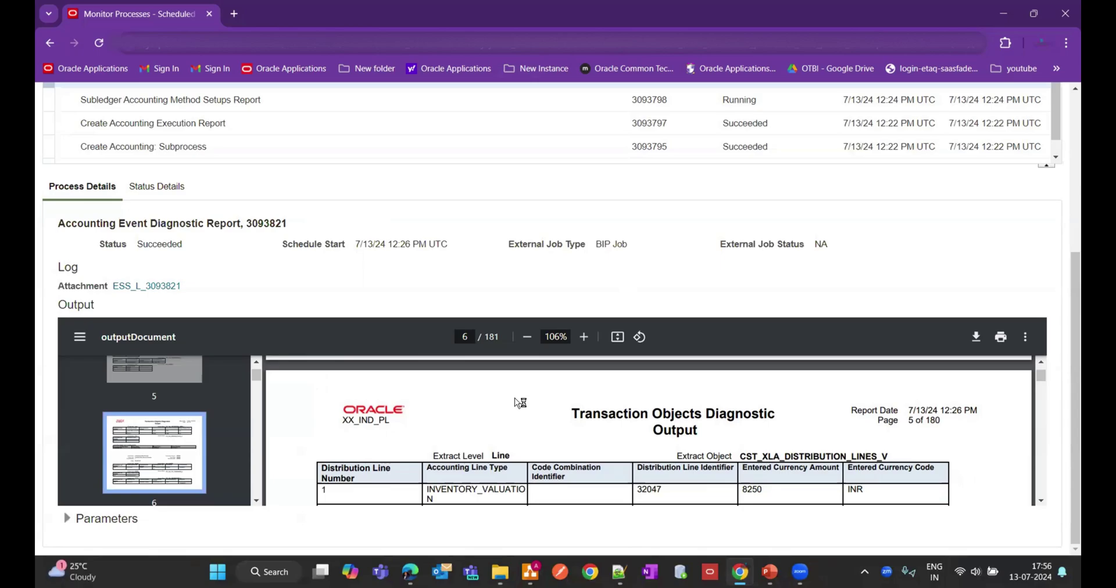
Refresh the process list and display the output details of the Subledger Accounting Method Setups Report.
scroll(571, 297, up, 2)
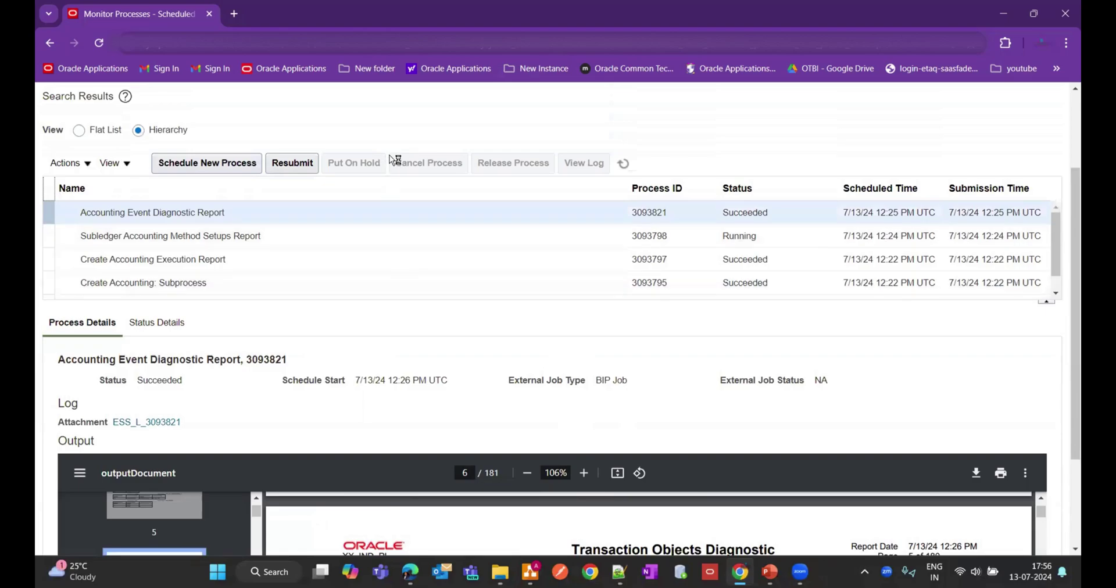
click(626, 165)
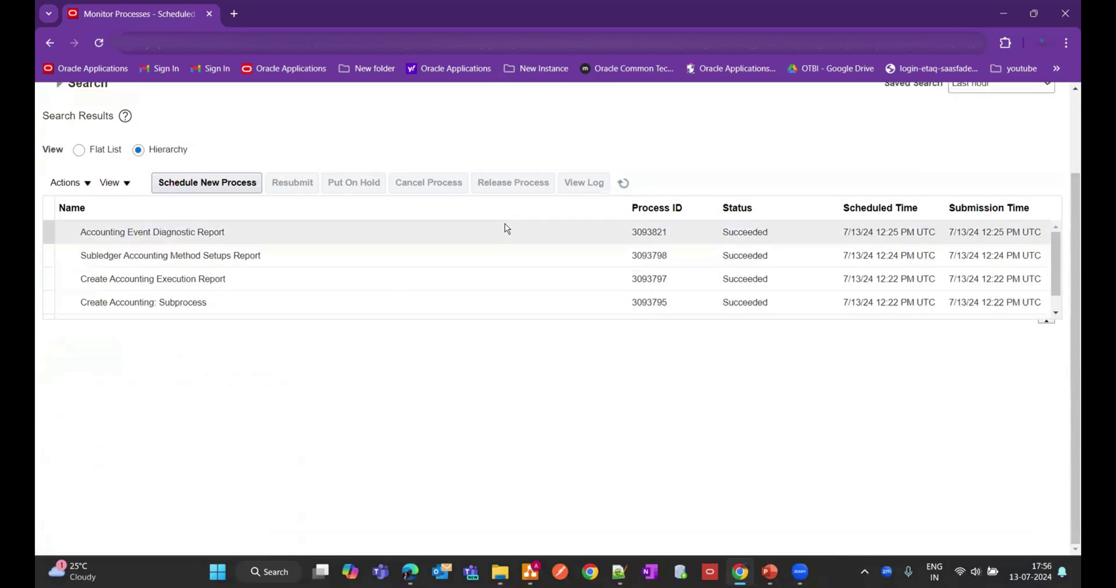
click(504, 251)
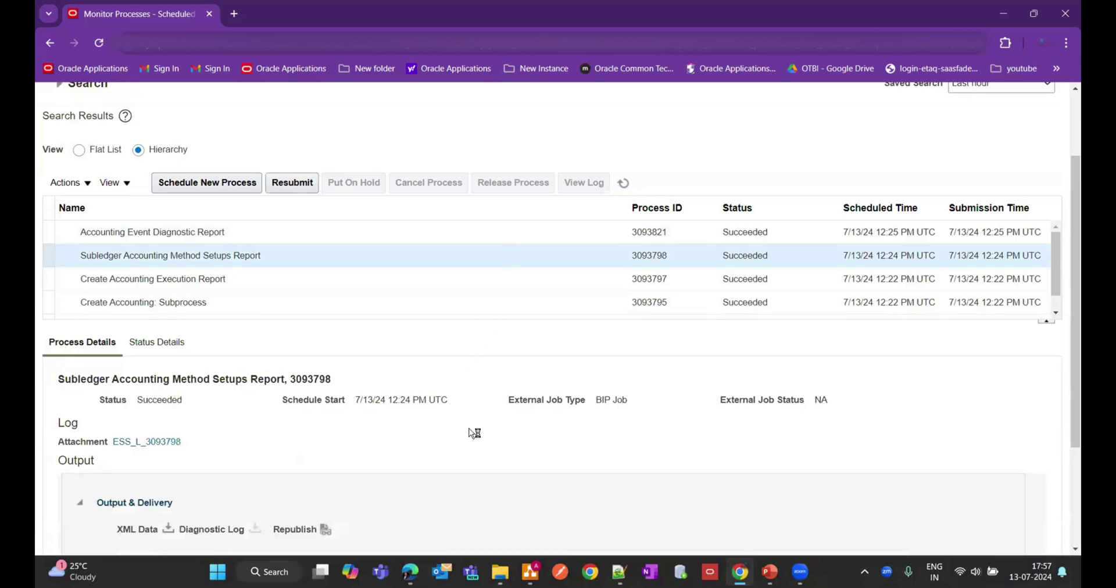
scroll(474, 430, down, 3)
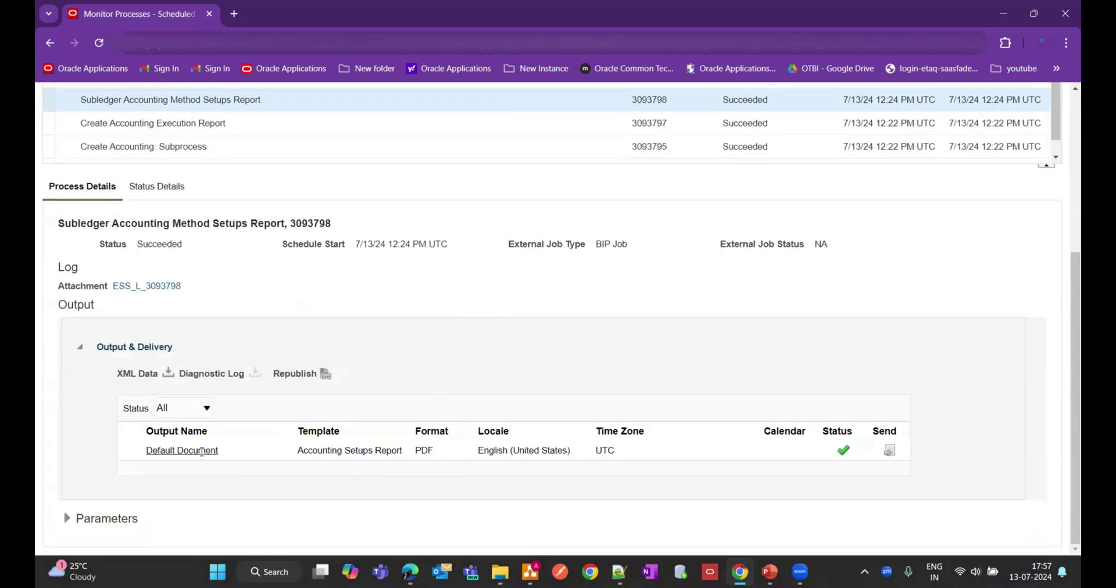
Open the default output document of the Subledger Accounting Method Setups Report and look through its table of contents.
click(201, 451)
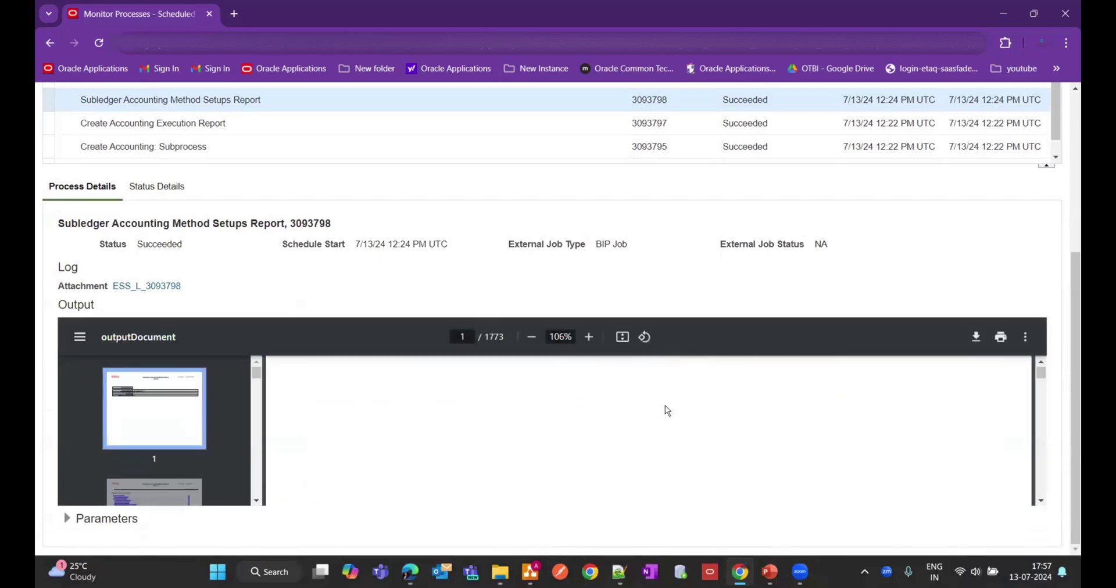
scroll(665, 407, down, 12)
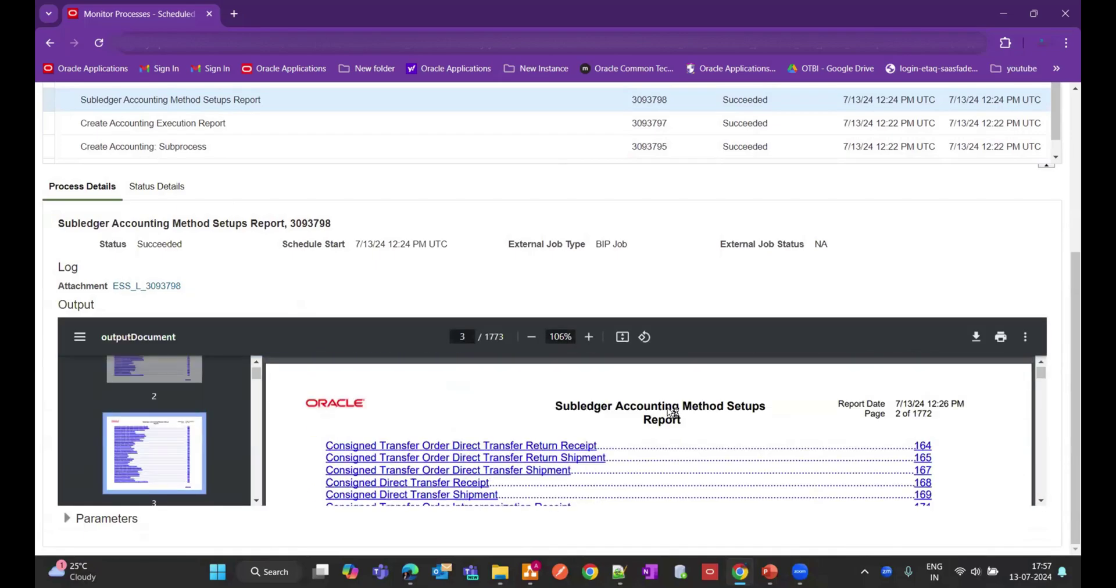
scroll(672, 412, down, 12)
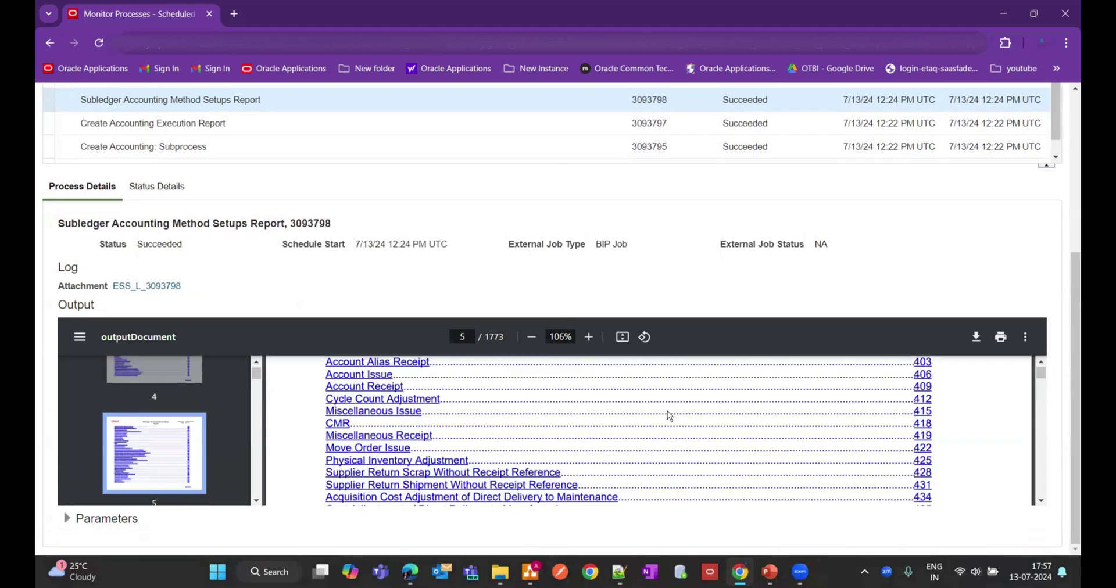
scroll(669, 416, down, 12)
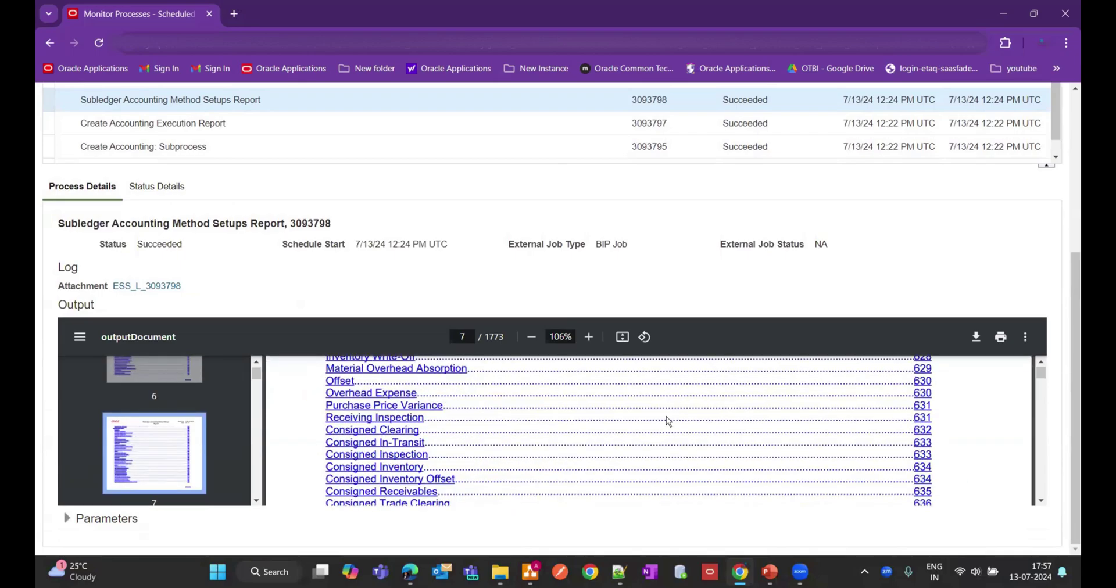
scroll(668, 422, down, 20)
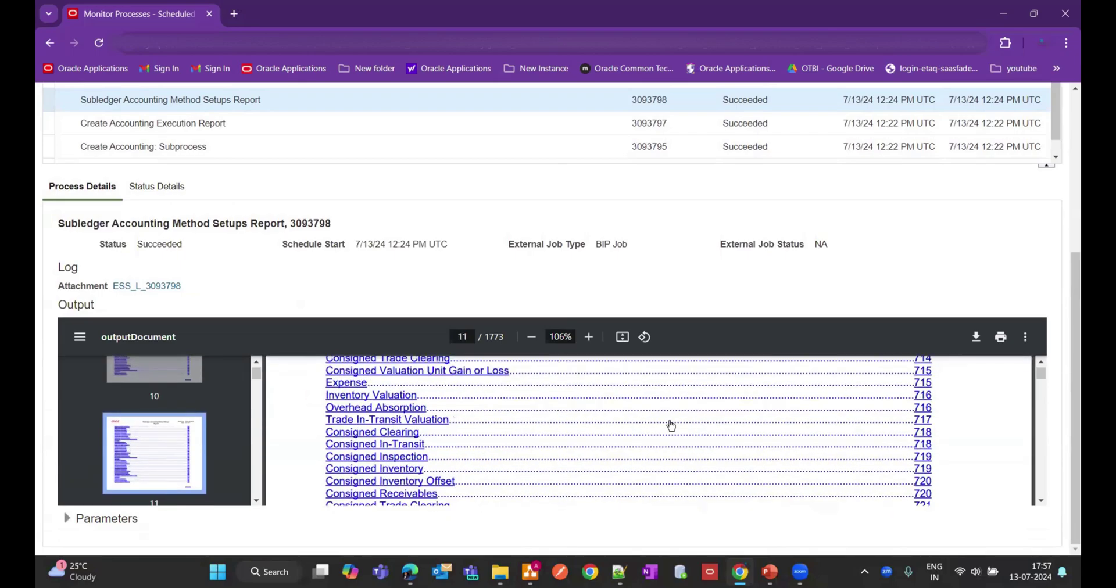
scroll(671, 426, down, 12)
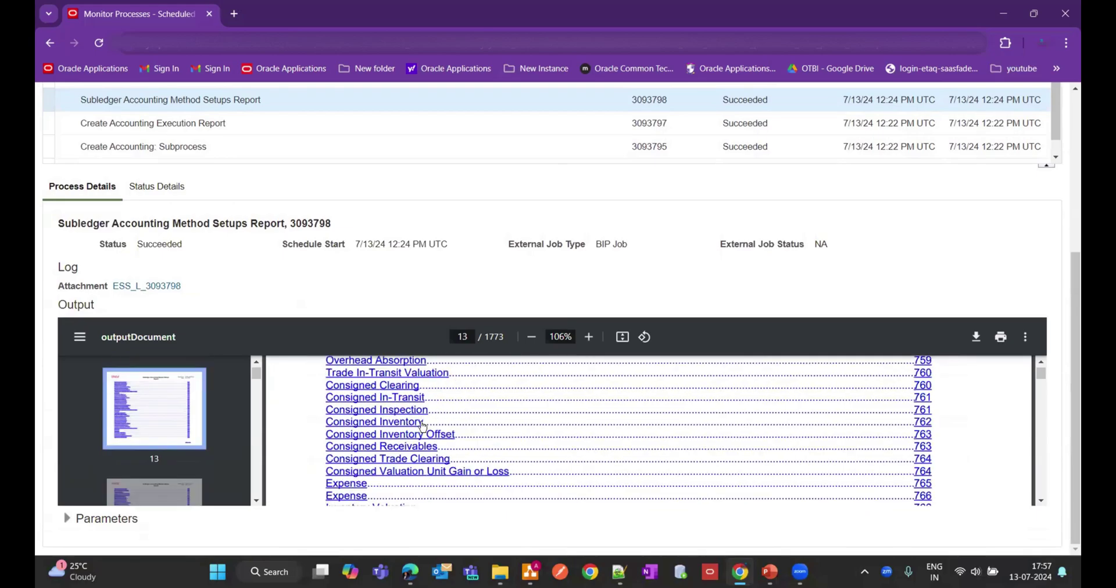
Go to the Consigned In-Transit journal line rule in the report and examine the conditions and accounting attributes of the consigned rules.
click(392, 401)
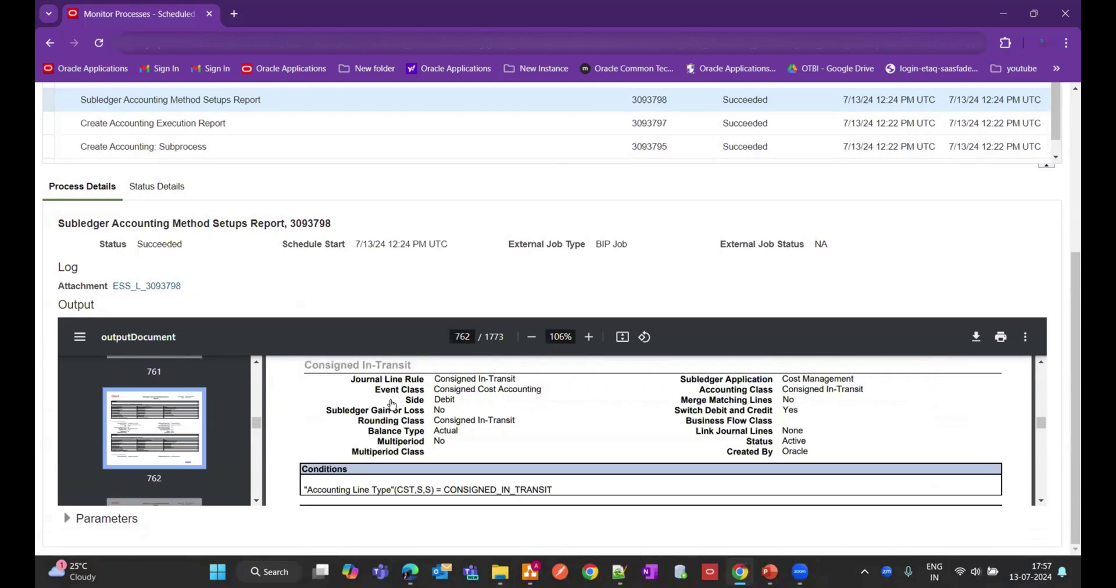
scroll(569, 423, down, 3)
scroll(569, 423, up, 3)
scroll(567, 424, down, 3)
scroll(567, 424, down, 12)
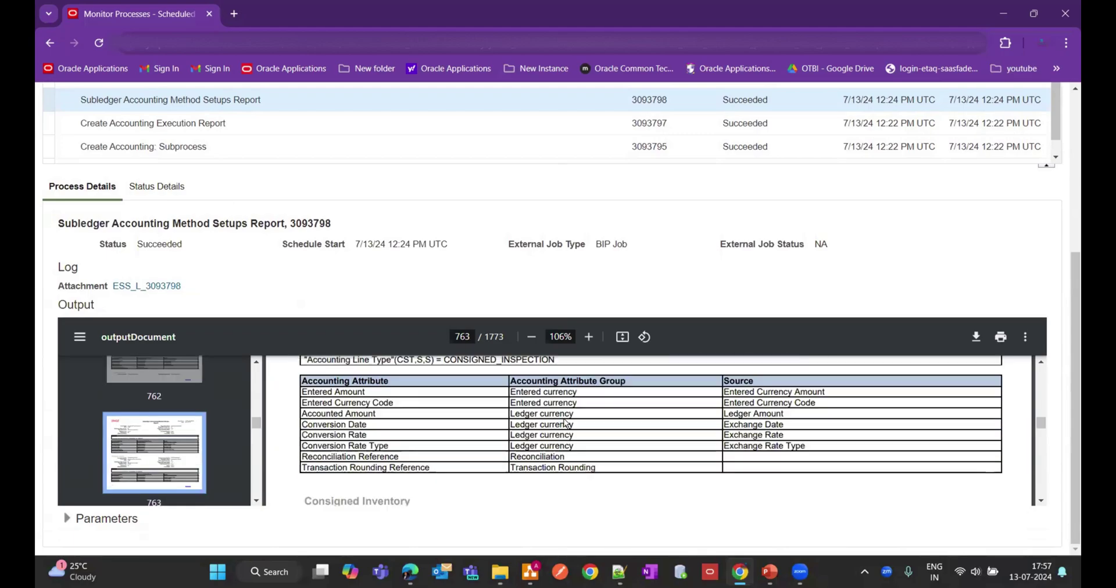
scroll(567, 421, down, 5)
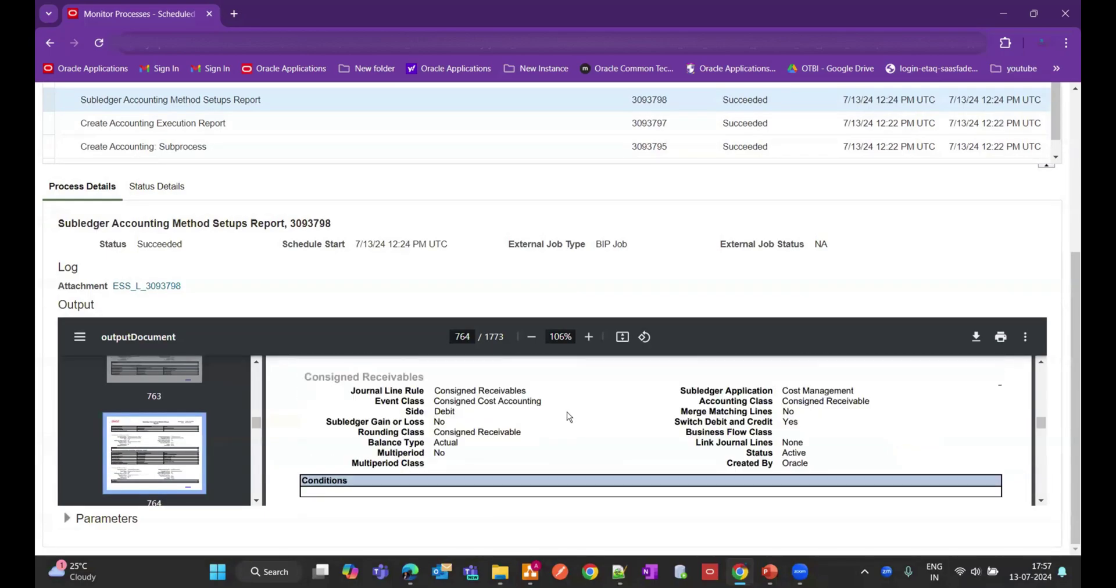
scroll(567, 413, up, 5)
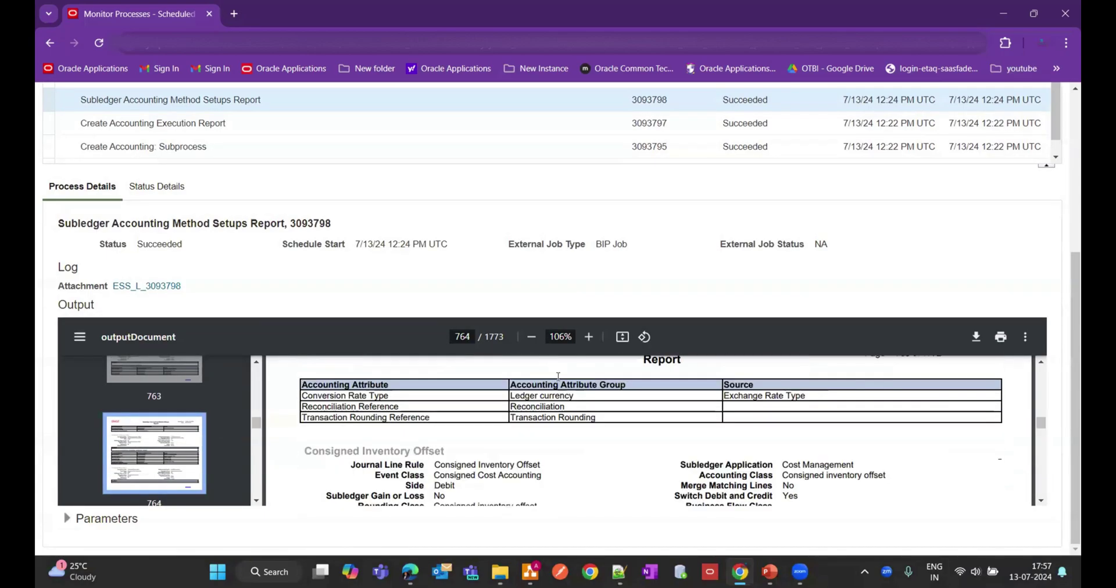
Leave the report output and return to the application's home page.
scroll(552, 315, up, 1)
scroll(553, 316, up, 5)
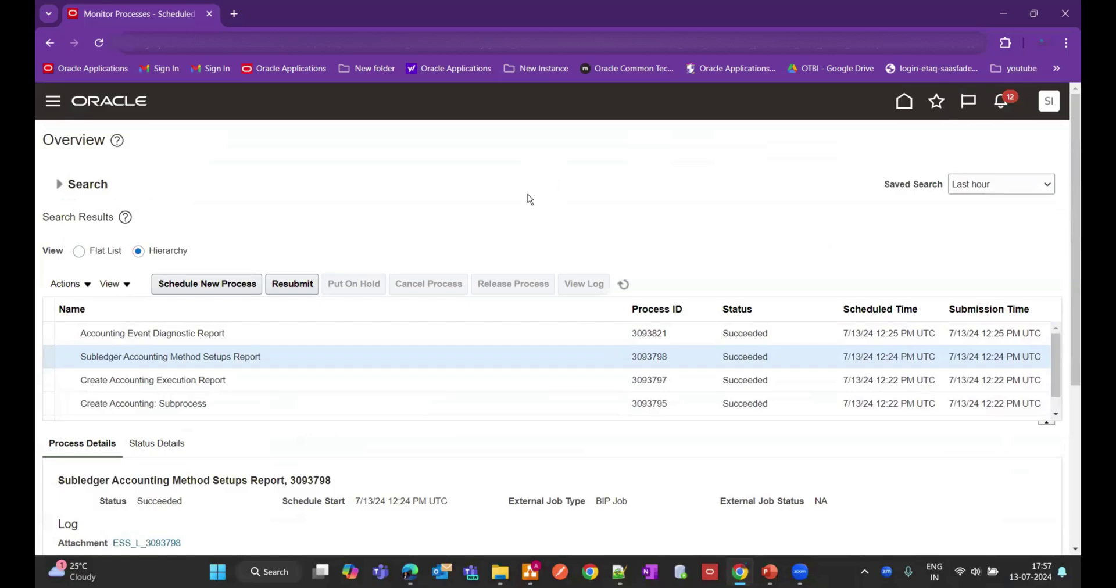
click(904, 105)
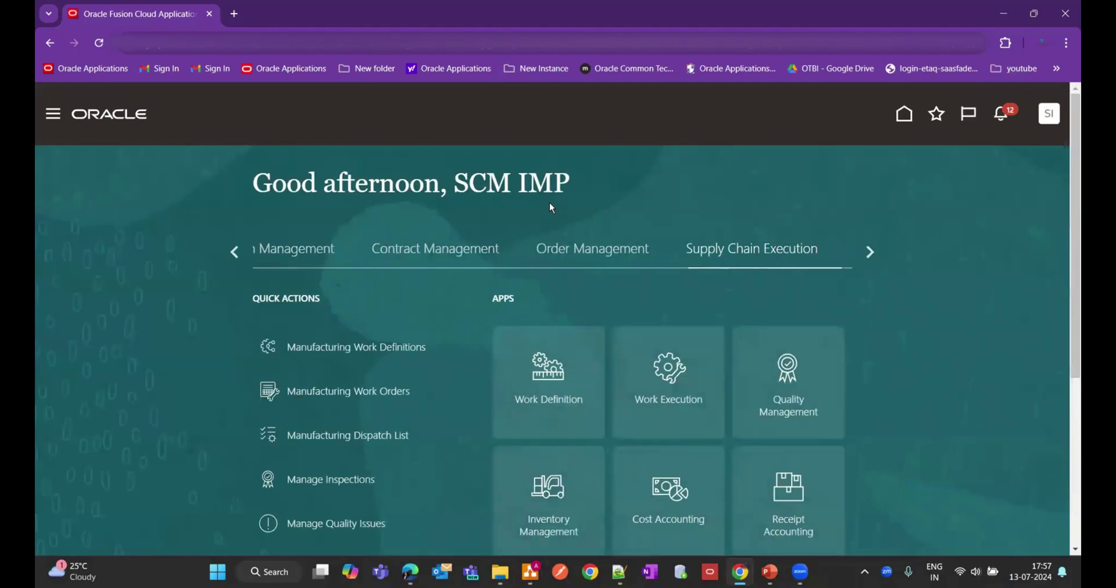